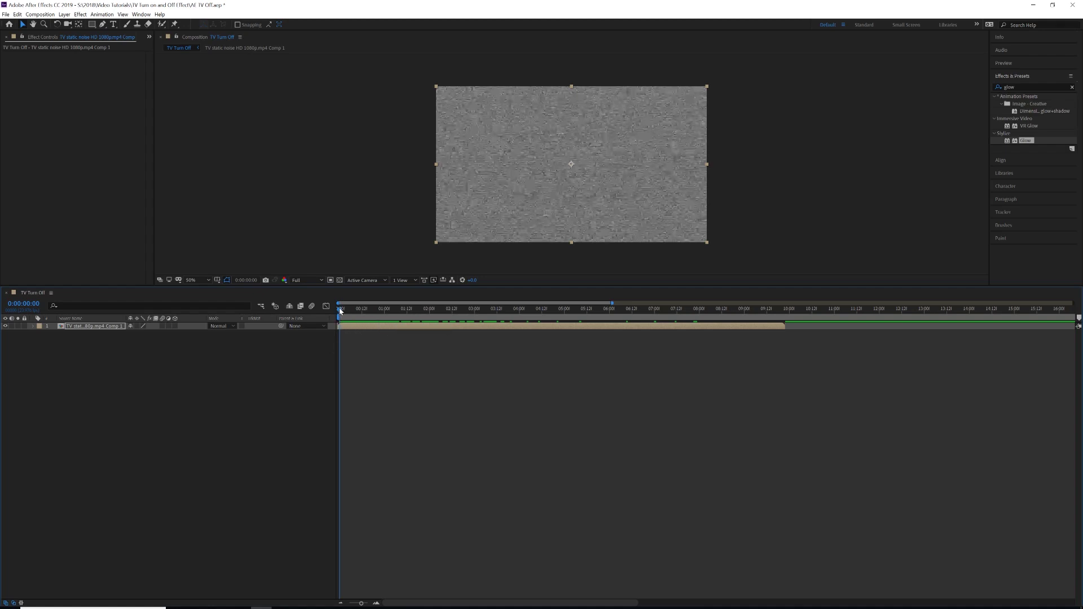
Keyframe the static layer's Scale at 0,0 % at the start of the clip.
{"action": "mouse_move", "coordinate": [340, 307]}
{"action": "left_mouse_down"}
{"action": "mouse_move", "coordinate": [401, 307]}
{"action": "mouse_move", "coordinate": [321, 316]}
{"action": "left_mouse_up"}
{"action": "key", "text": "s"}
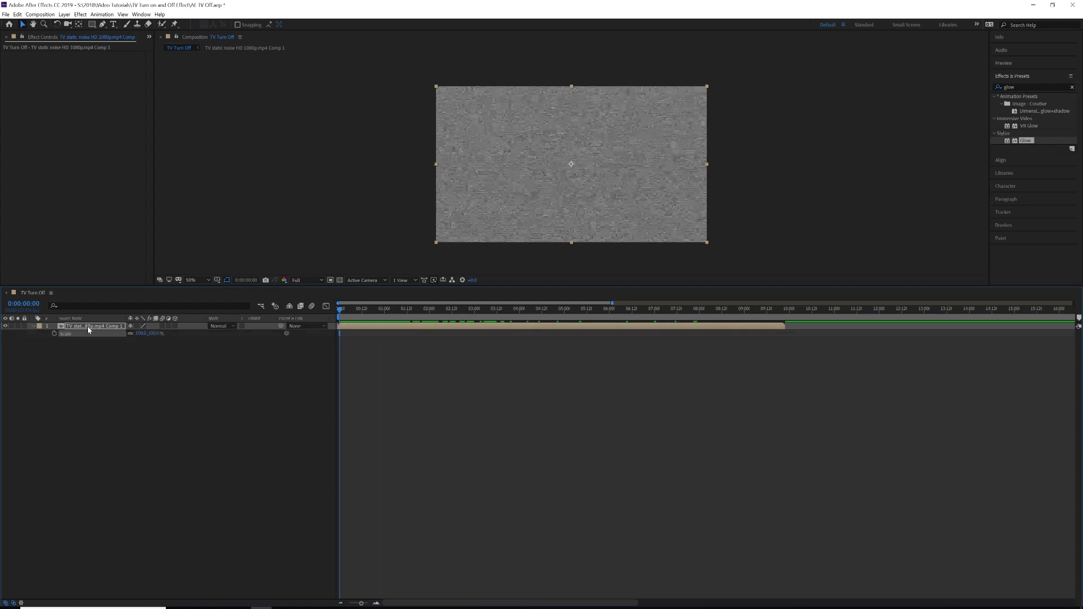
{"action": "left_click", "coordinate": [138, 334]}
{"action": "left_click", "coordinate": [156, 334]}
{"action": "left_click", "coordinate": [89, 355]}
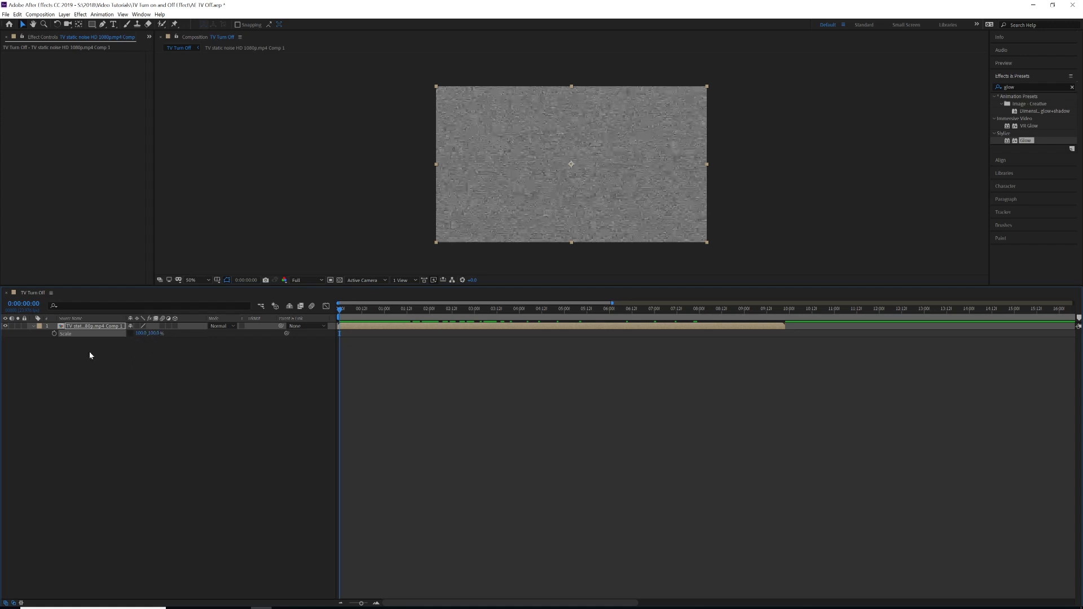
{"action": "left_click", "coordinate": [54, 334]}
{"action": "left_click", "coordinate": [142, 333]}
{"action": "type", "text": "0"}
{"action": "key", "text": "Tab"}
{"action": "type", "text": "0"}
{"action": "key", "text": "Return"}
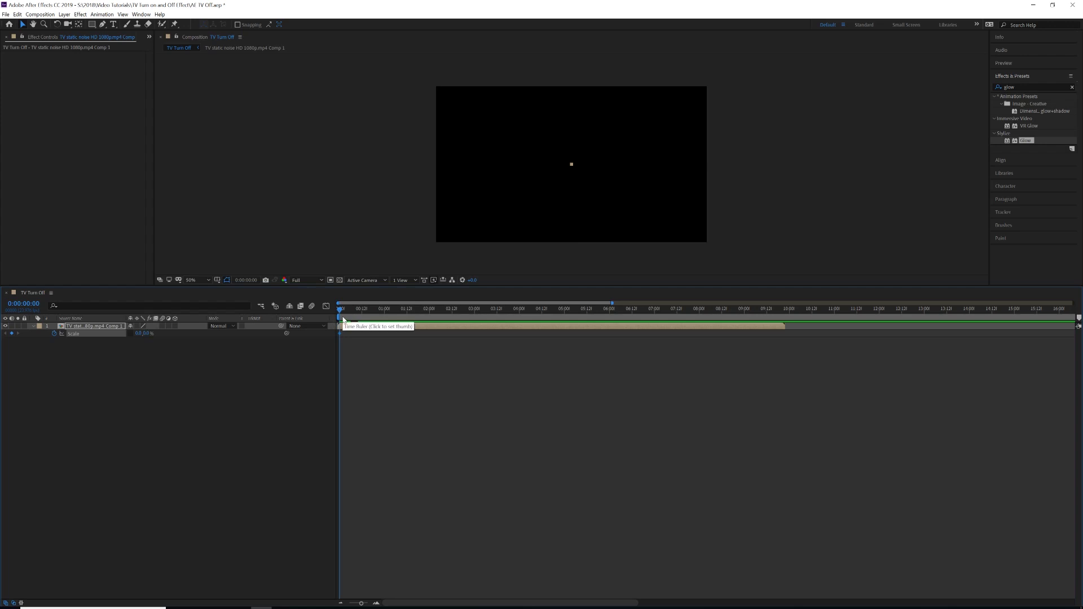
At frame 6, set Scale to 100,1 % so the static becomes a thin full-width line.
{"action": "key", "text": "Page_Down"}
{"action": "key", "text": "Page_Down"}
{"action": "key", "text": "Page_Down"}
{"action": "key", "text": "Page_Down"}
{"action": "key", "text": "Page_Down"}
{"action": "key", "text": "Page_Down"}
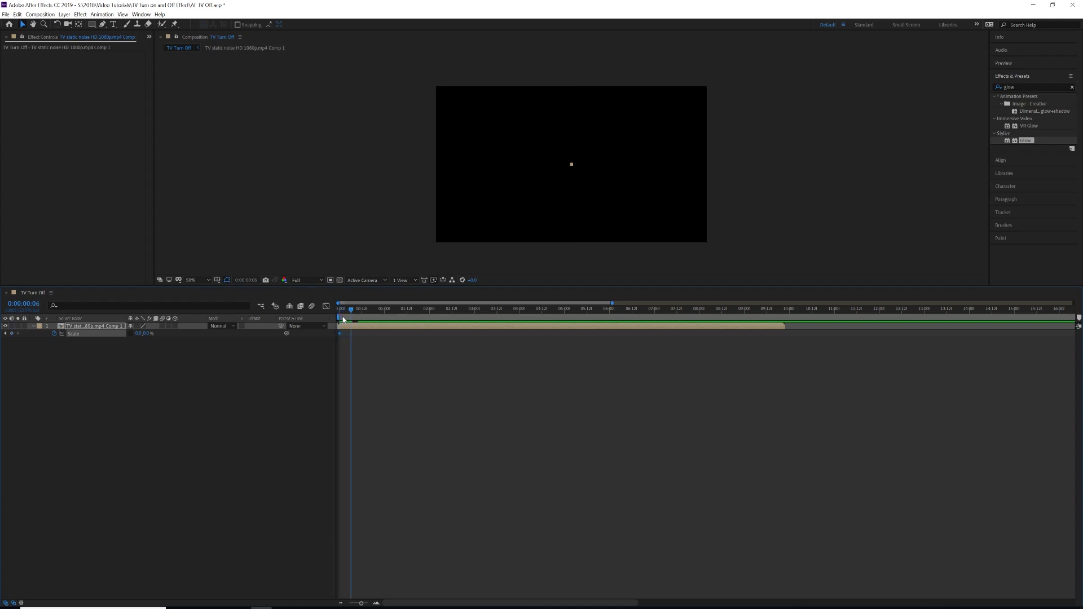
{"action": "left_click", "coordinate": [138, 333]}
{"action": "type", "text": "100"}
{"action": "key", "text": "Tab"}
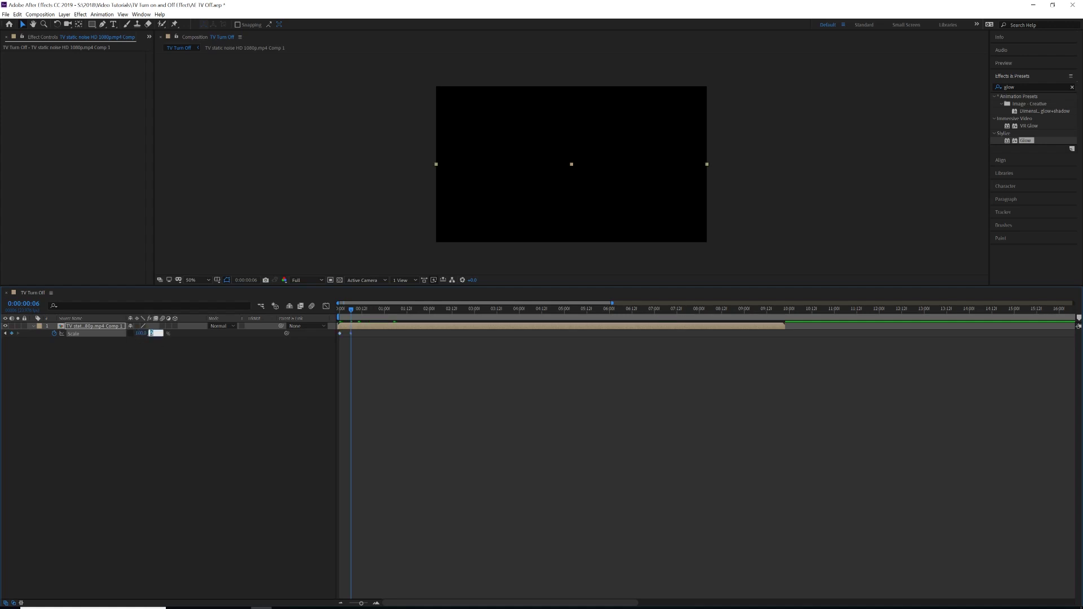
{"action": "type", "text": "1"}
{"action": "key", "text": "Return"}
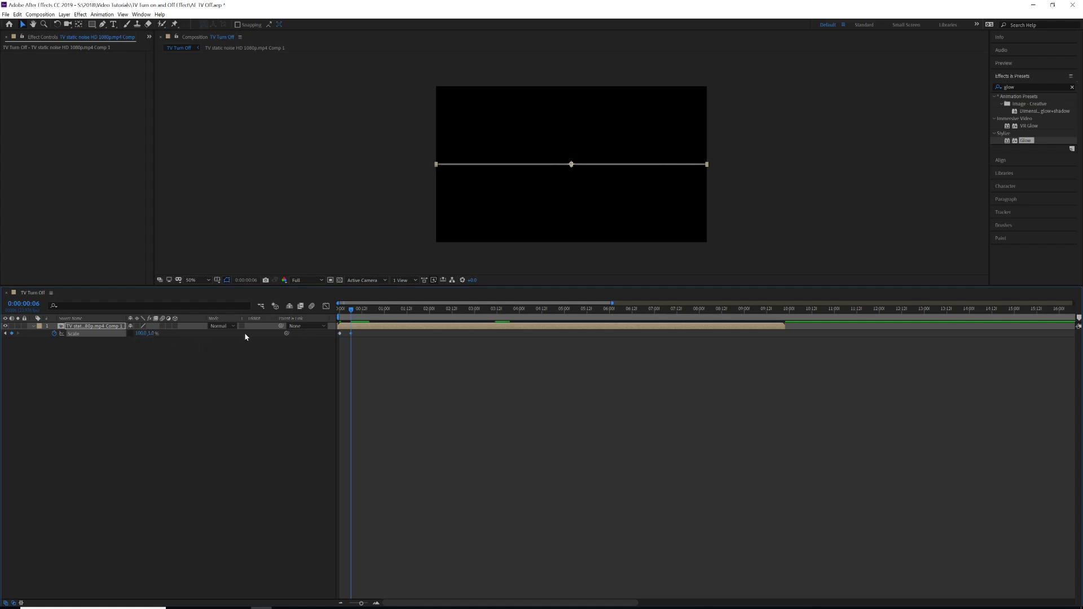
{"action": "key", "text": "Page_Down"}
{"action": "key", "text": "Page_Down"}
{"action": "key", "text": "Page_Down"}
{"action": "key", "text": "Page_Down"}
{"action": "key", "text": "Page_Down"}
{"action": "key", "text": "Page_Down"}
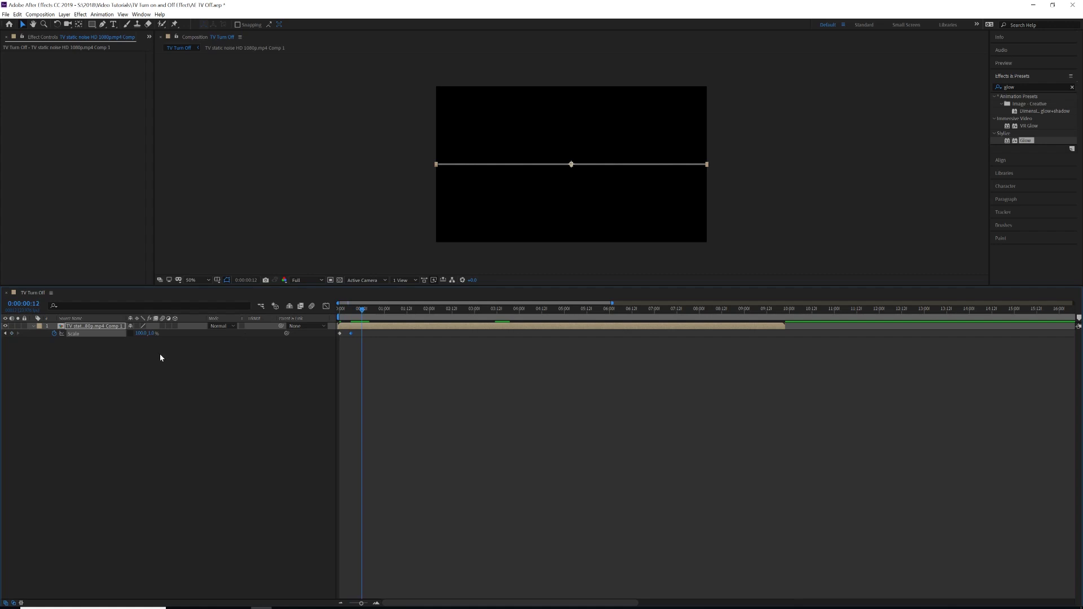
Add a frame-12 Scale keyframe at 100,100 % and scrub from the start to preview.
{"action": "left_click", "coordinate": [151, 333]}
{"action": "key", "text": "Return"}
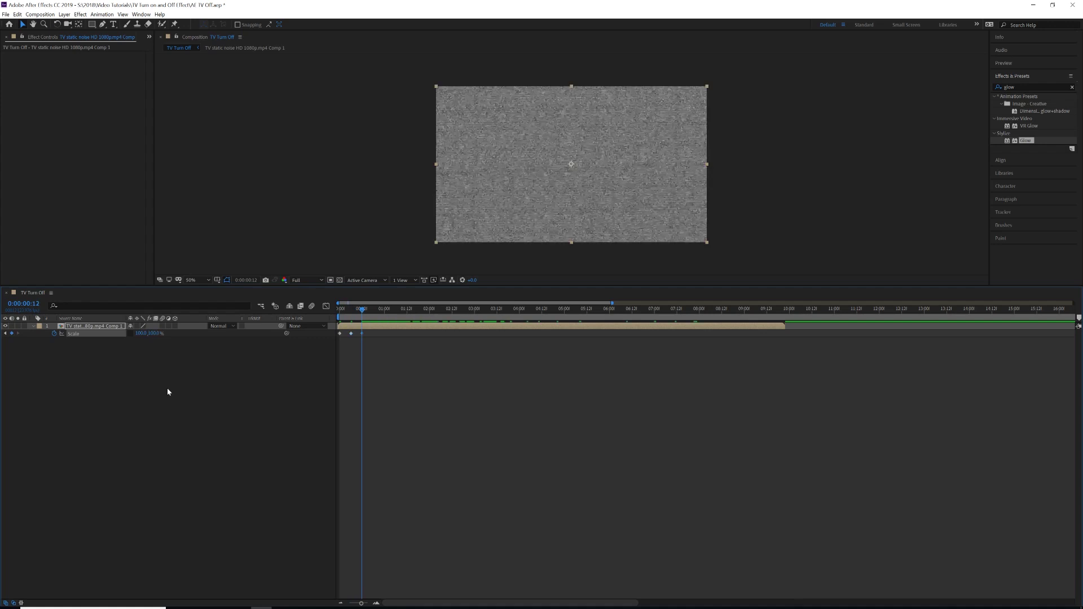
{"action": "left_click", "coordinate": [363, 361]}
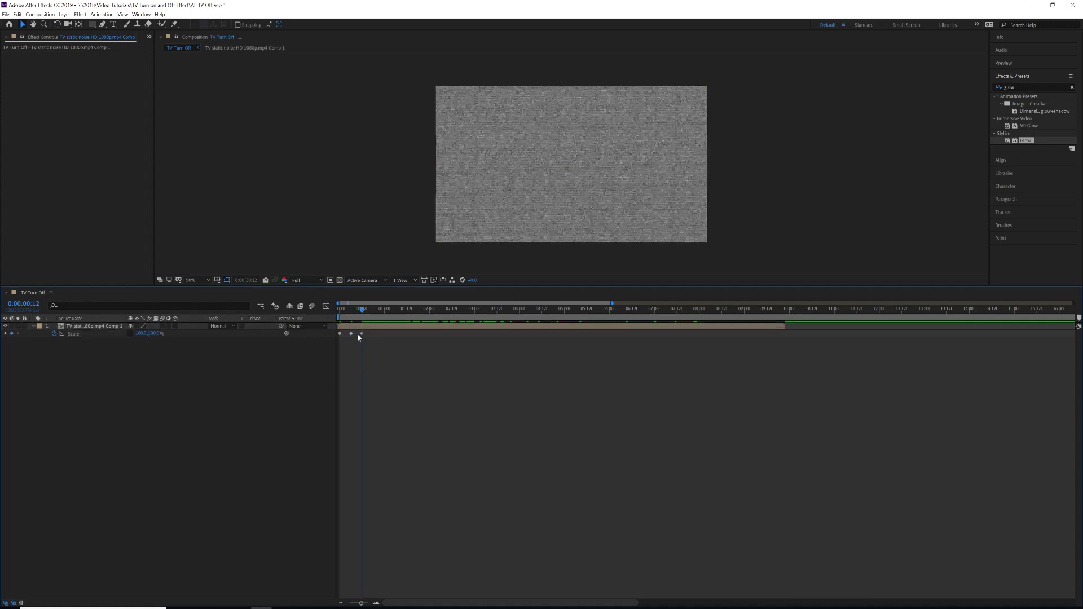
{"action": "left_click_drag", "start_coordinate": [359, 338], "coordinate": [337, 341]}
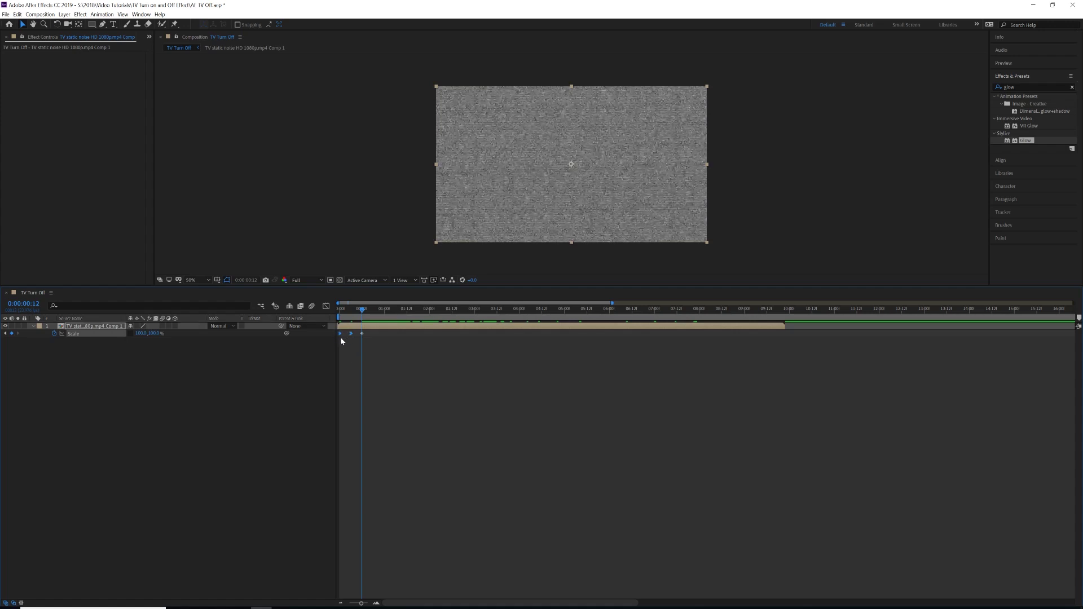
{"action": "left_click", "coordinate": [336, 313]}
{"action": "left_click_drag", "start_coordinate": [336, 314], "coordinate": [339, 313]}
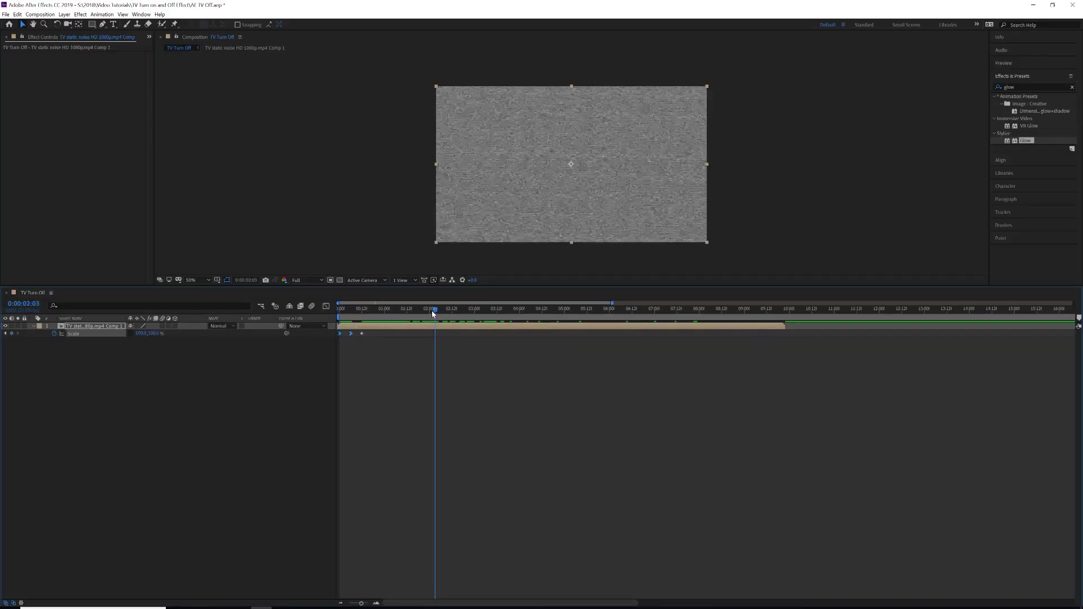
Near 0:00:03:06, set Scale to 100,1 % to squash the static into a thin line.
{"action": "left_click_drag", "start_coordinate": [435, 311], "coordinate": [475, 312]}
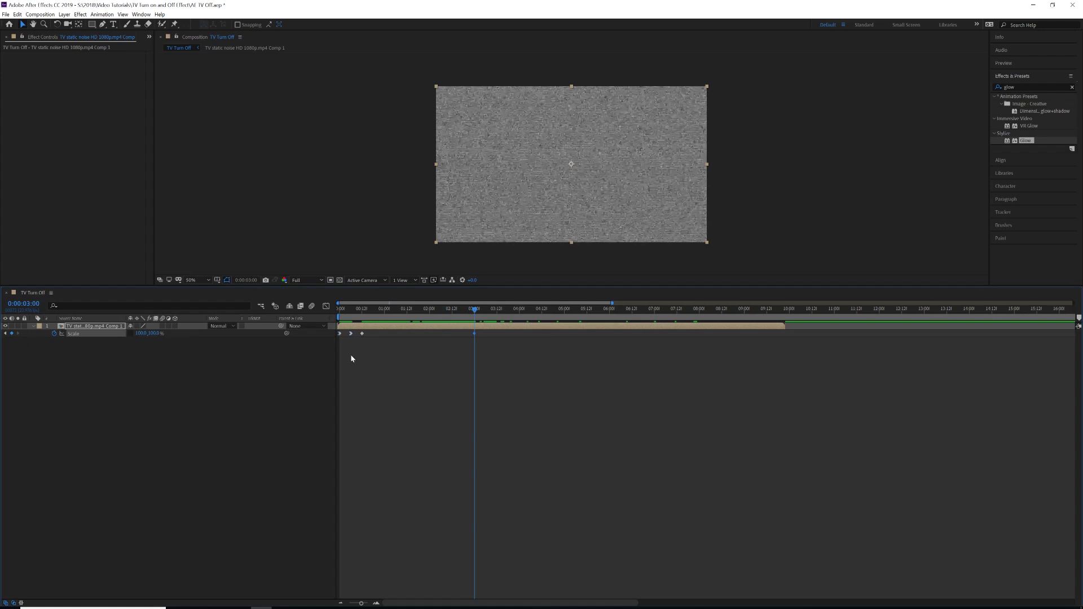
{"action": "key", "text": "space"}
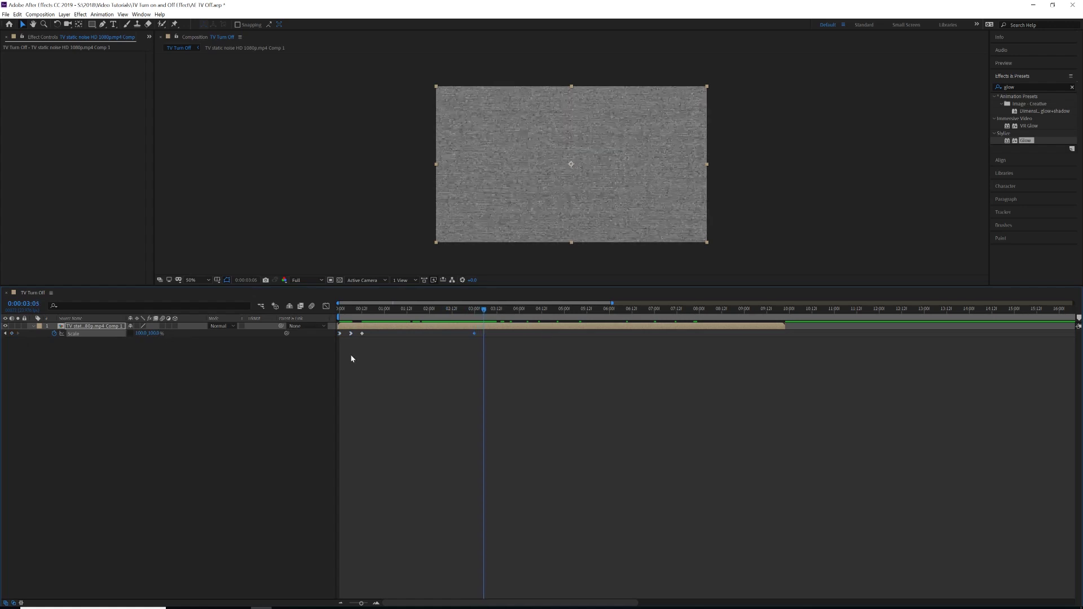
{"action": "left_click", "coordinate": [154, 333]}
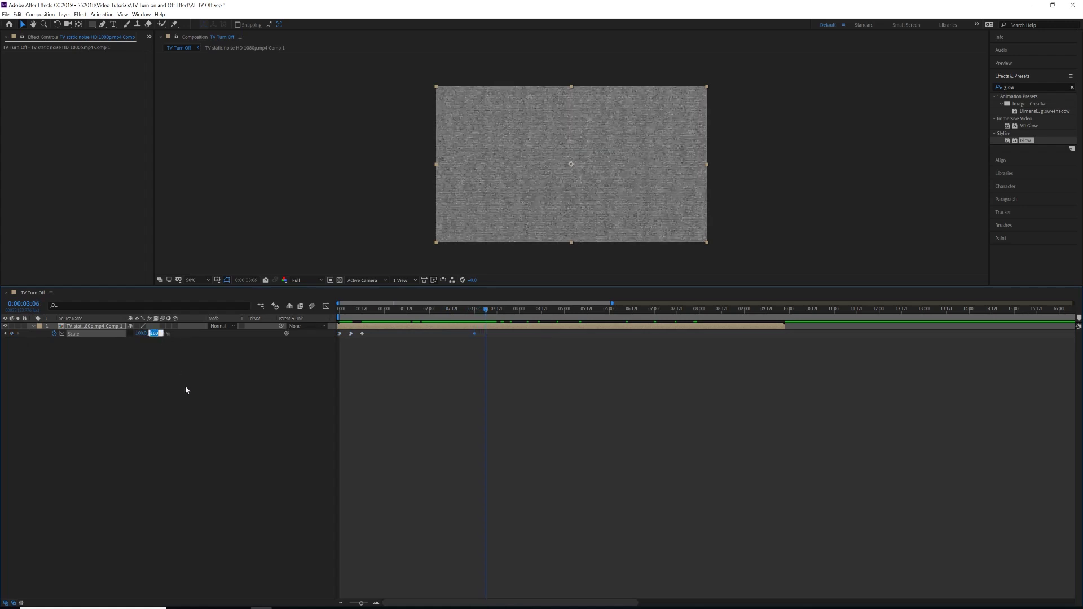
{"action": "type", "text": "1"}
{"action": "key", "text": "Return"}
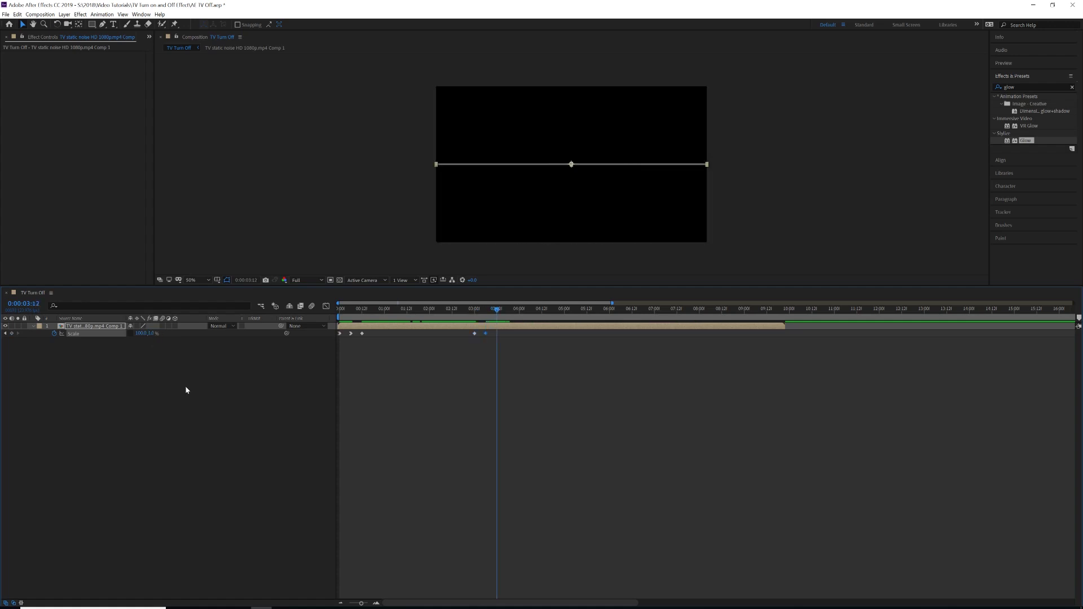
Shrink Scale to 0,0 % at 0:00:03:13, then select and preview the switch-off keyframes.
{"action": "left_click", "coordinate": [142, 334]}
{"action": "type", "text": "0"}
{"action": "key", "text": "Return"}
{"action": "left_click", "coordinate": [146, 334]}
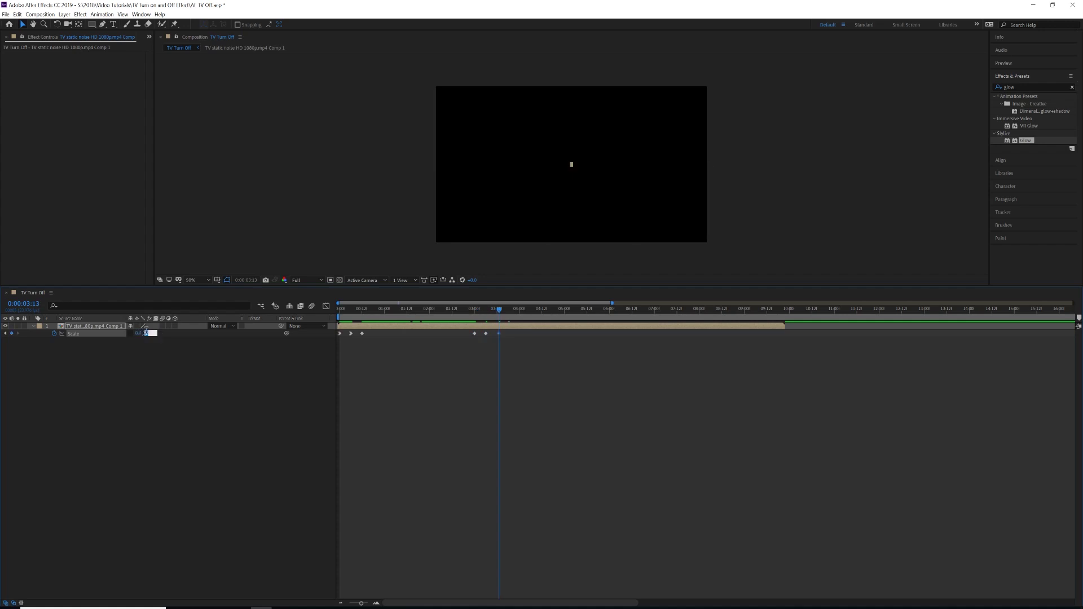
{"action": "type", "text": "0"}
{"action": "key", "text": "Return"}
{"action": "left_click", "coordinate": [516, 353]}
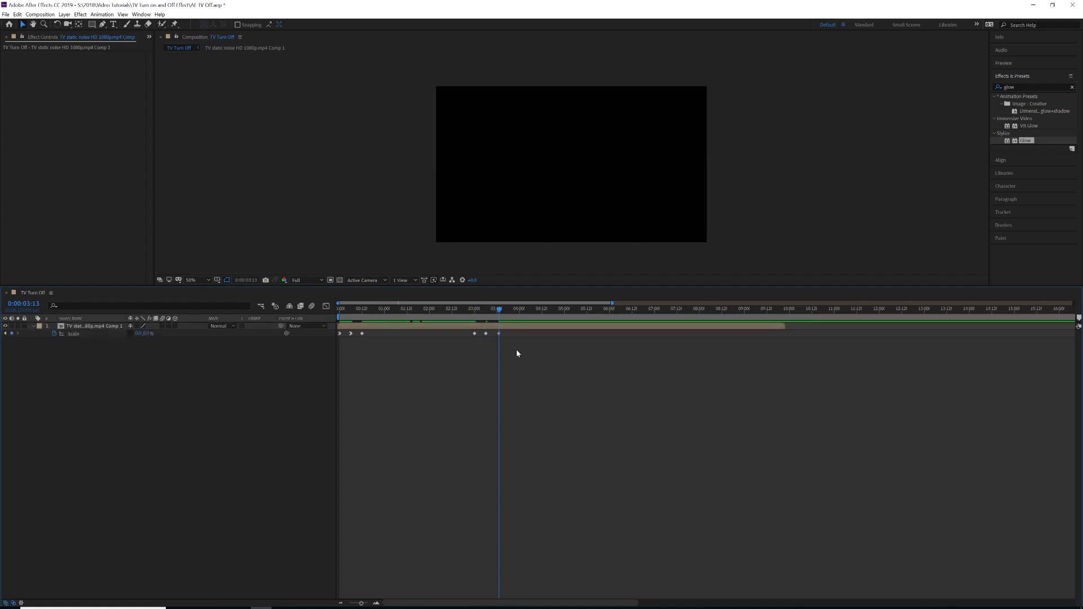
{"action": "left_click_drag", "start_coordinate": [505, 332], "coordinate": [483, 339]}
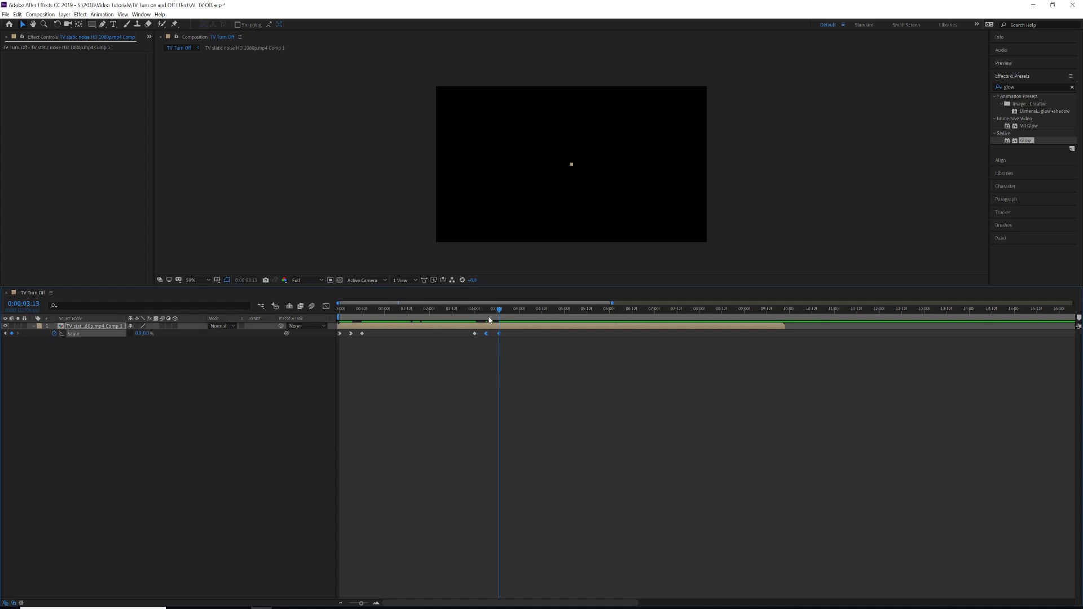
{"action": "left_click_drag", "start_coordinate": [485, 309], "coordinate": [496, 307]}
Apply Easy Ease (F9) to all Scale keyframes, collapse Scale, and preview from the start.
{"action": "left_click", "coordinate": [447, 374]}
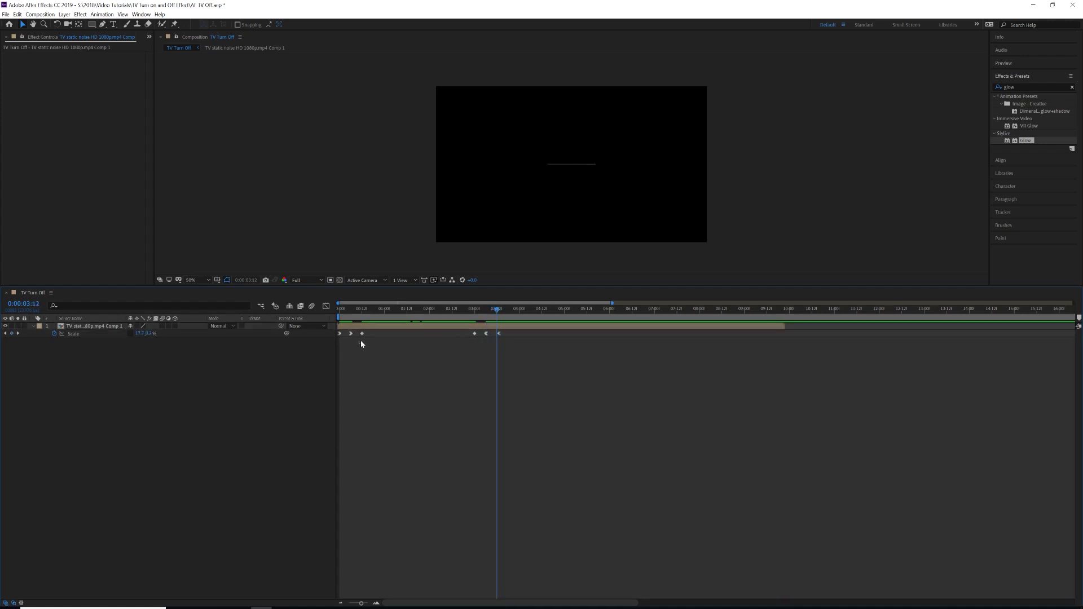
{"action": "left_click_drag", "start_coordinate": [354, 339], "coordinate": [480, 332]}
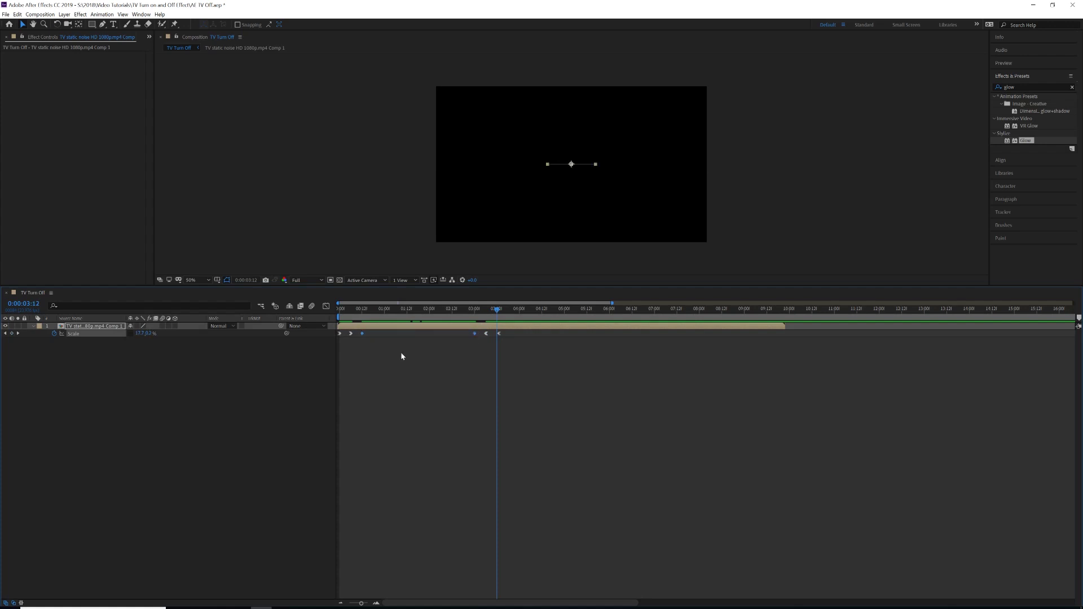
{"action": "key", "text": "F9"}
{"action": "left_click", "coordinate": [392, 358]}
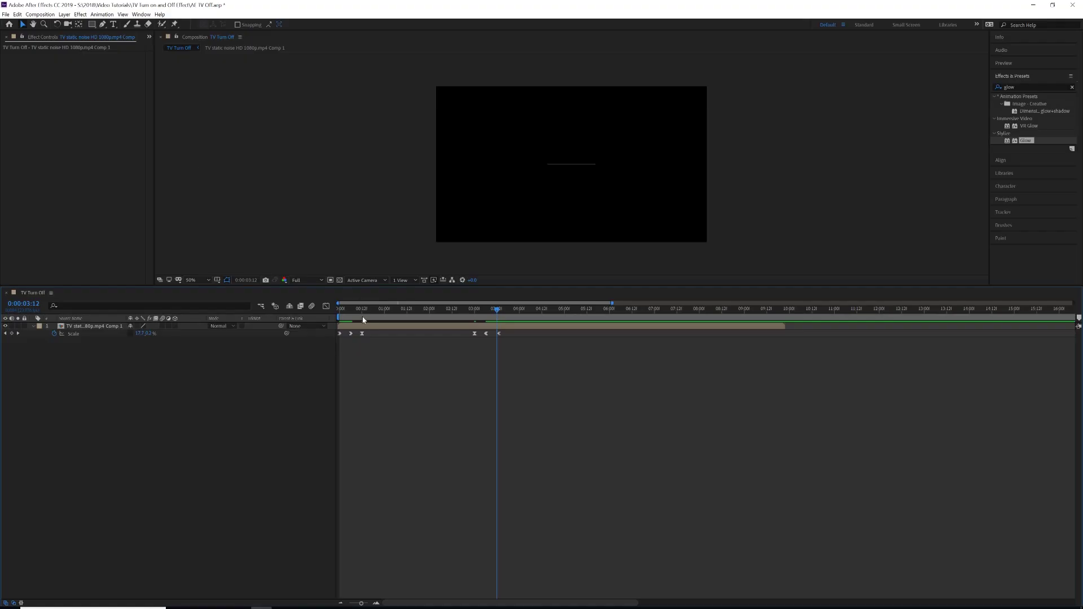
{"action": "left_click", "coordinate": [33, 326]}
{"action": "key", "text": "Home"}
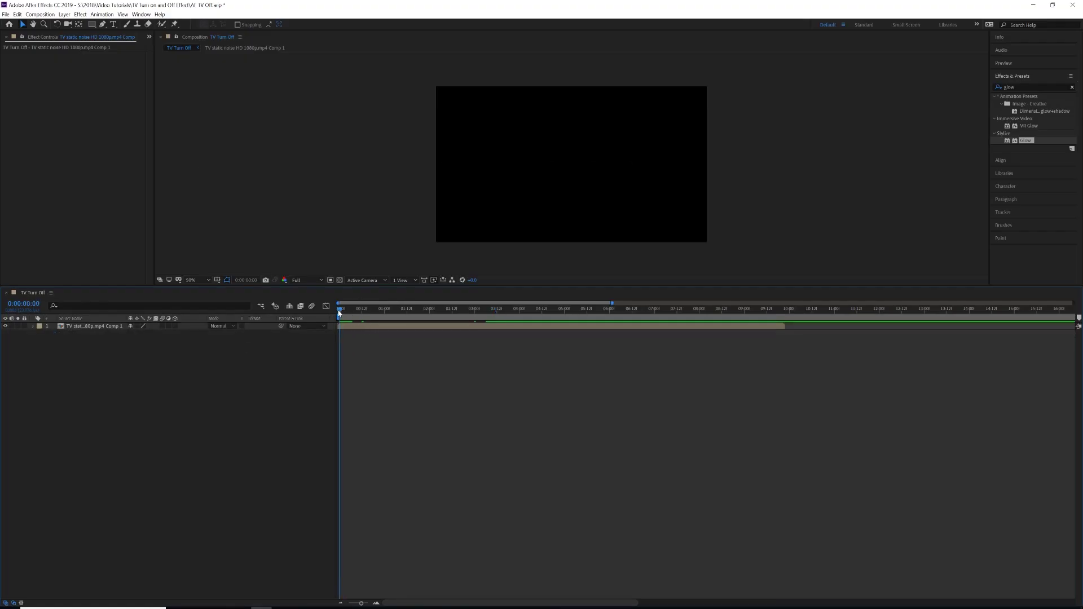
{"action": "mouse_move", "coordinate": [339, 312]}
{"action": "left_mouse_down"}
{"action": "mouse_move", "coordinate": [501, 309]}
{"action": "mouse_move", "coordinate": [330, 314]}
{"action": "left_mouse_up"}
Search 'exposure' and drag the Exposure effect onto the static layer.
{"action": "key", "text": "comma"}
{"action": "key", "text": "comma"}
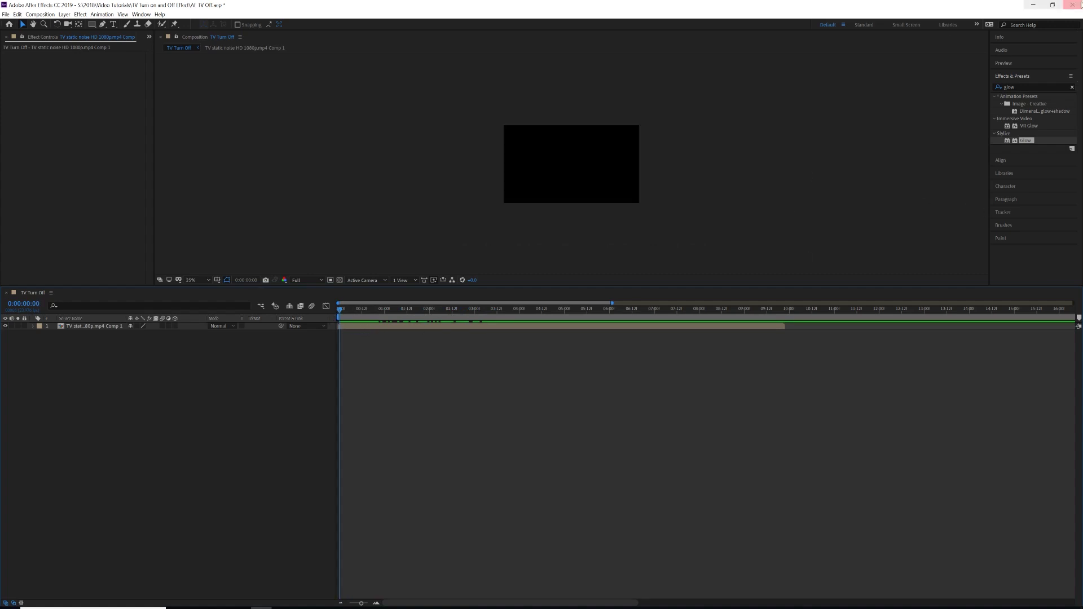
{"action": "left_click", "coordinate": [1071, 87]}
{"action": "left_click", "coordinate": [1060, 86]}
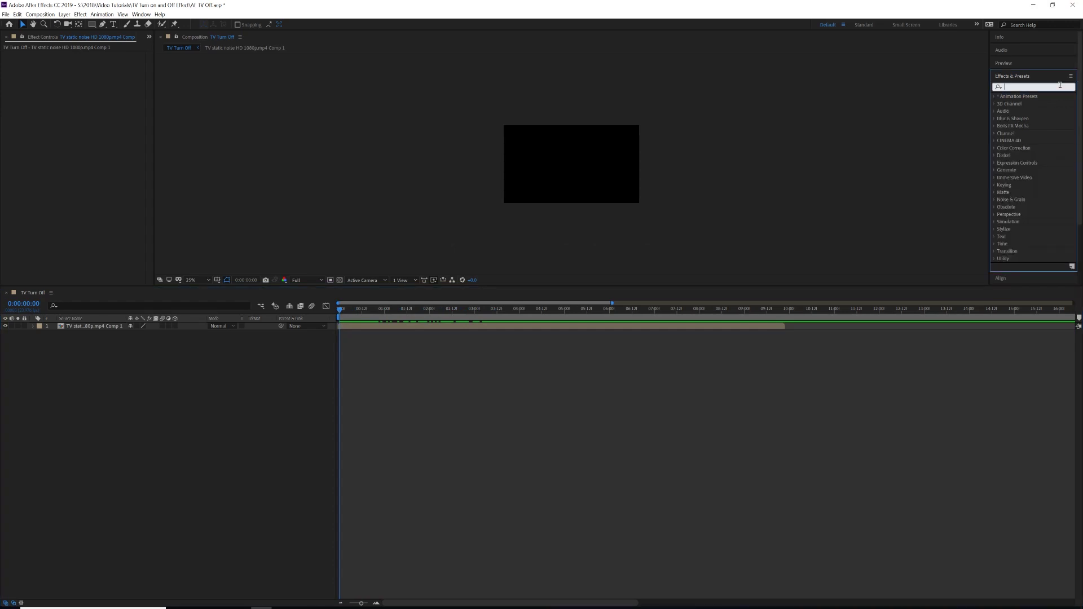
{"action": "type", "text": "exposure"}
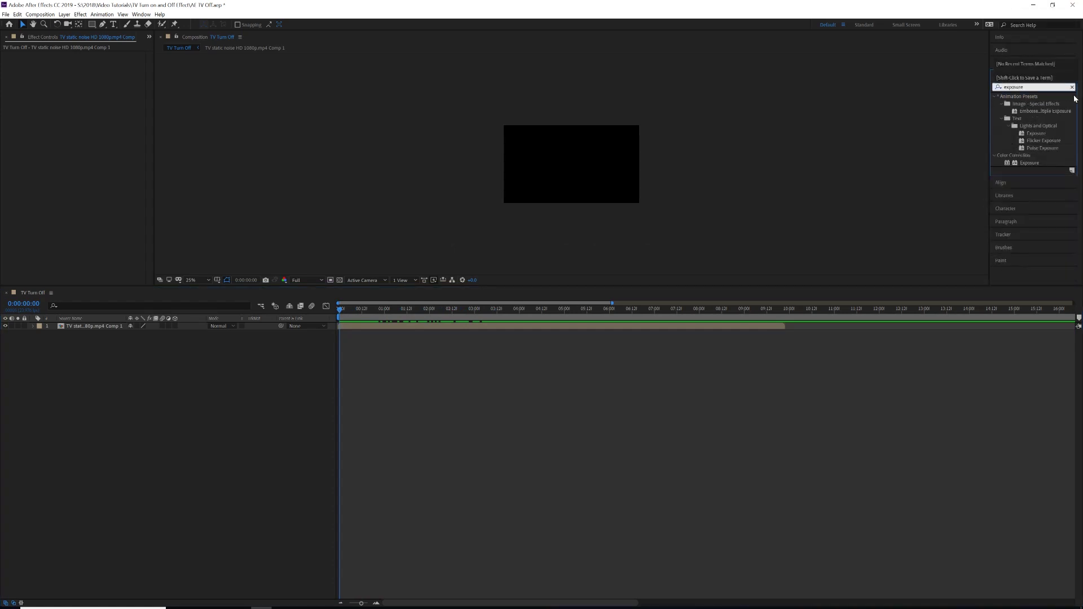
{"action": "left_click_drag", "start_coordinate": [1038, 163], "coordinate": [370, 322]}
{"action": "key", "text": "period"}
{"action": "key", "text": "period"}
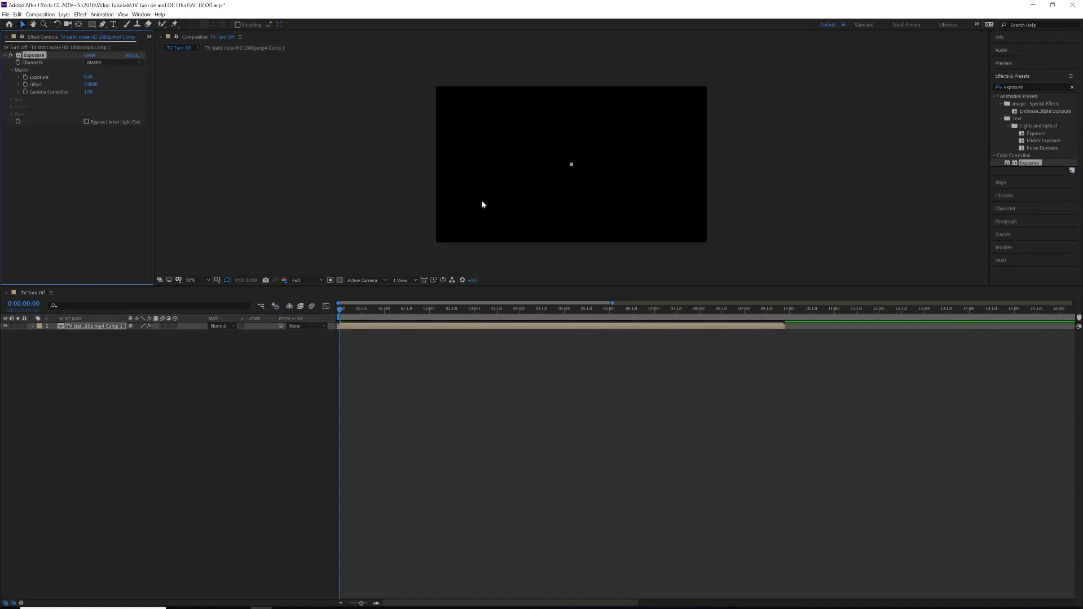
{"action": "left_click_drag", "start_coordinate": [340, 312], "coordinate": [340, 312]}
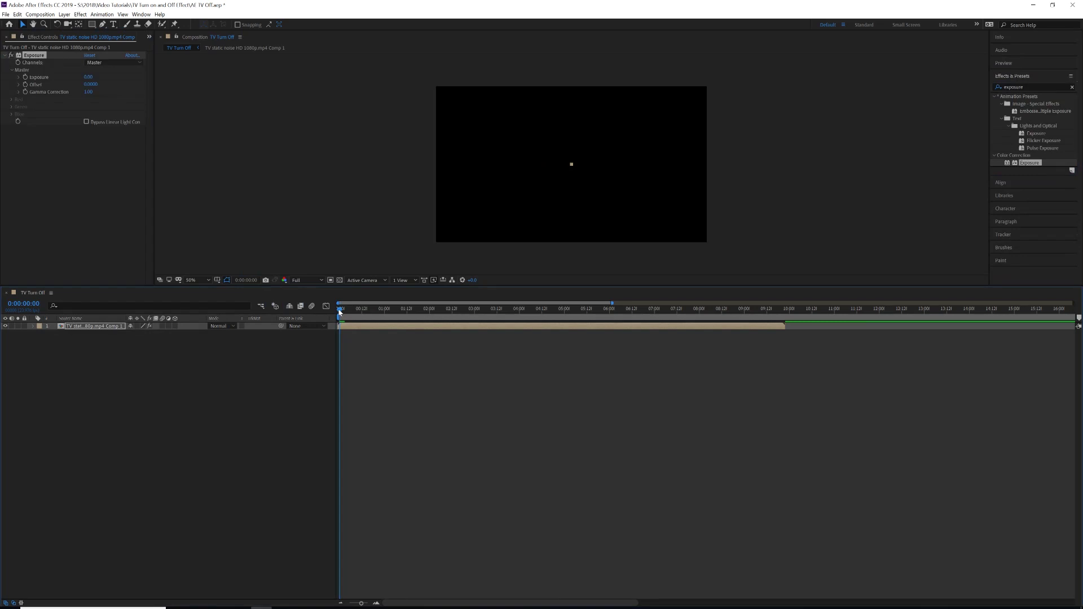
Keyframe Exposure 0 at the start, 2 where the band appears, and 0 once static fills the frame.
{"action": "left_click", "coordinate": [24, 77]}
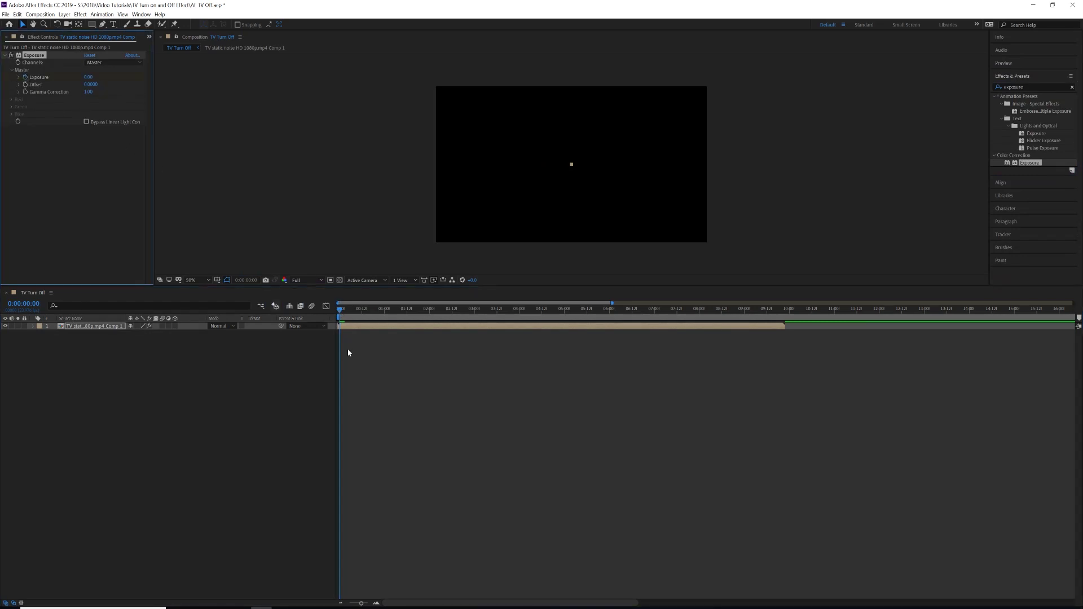
{"action": "left_click_drag", "start_coordinate": [340, 309], "coordinate": [352, 309]}
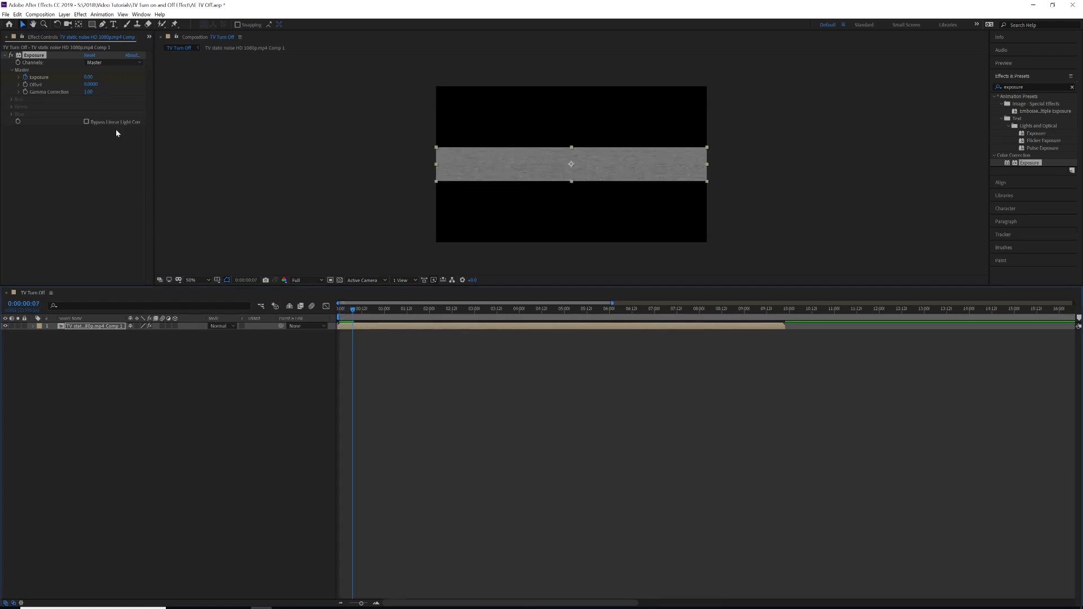
{"action": "left_click", "coordinate": [88, 77]}
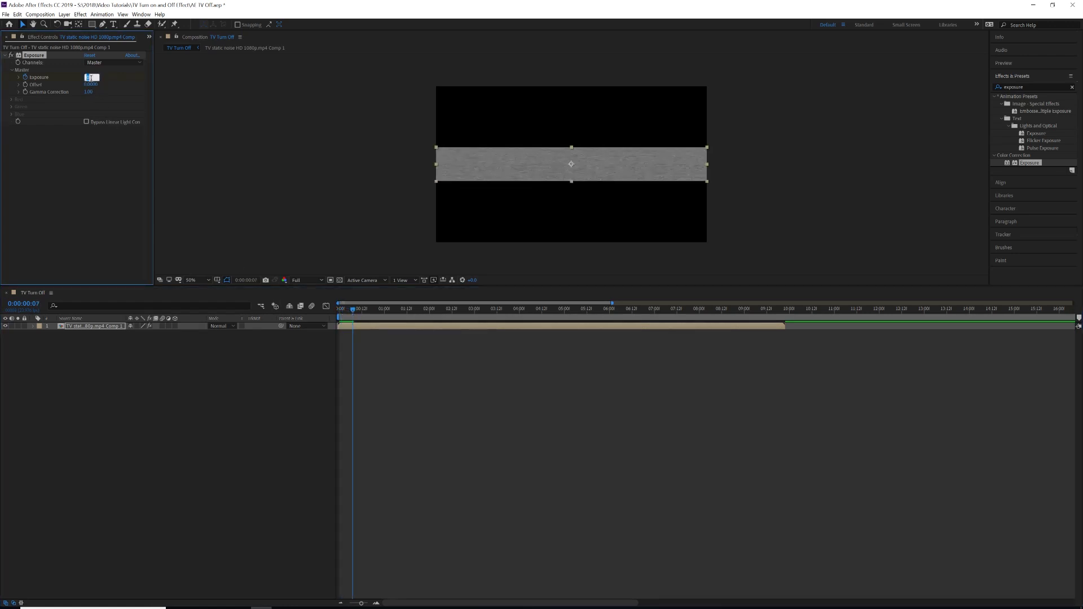
{"action": "type", "text": "2.0"}
{"action": "key", "text": "Return"}
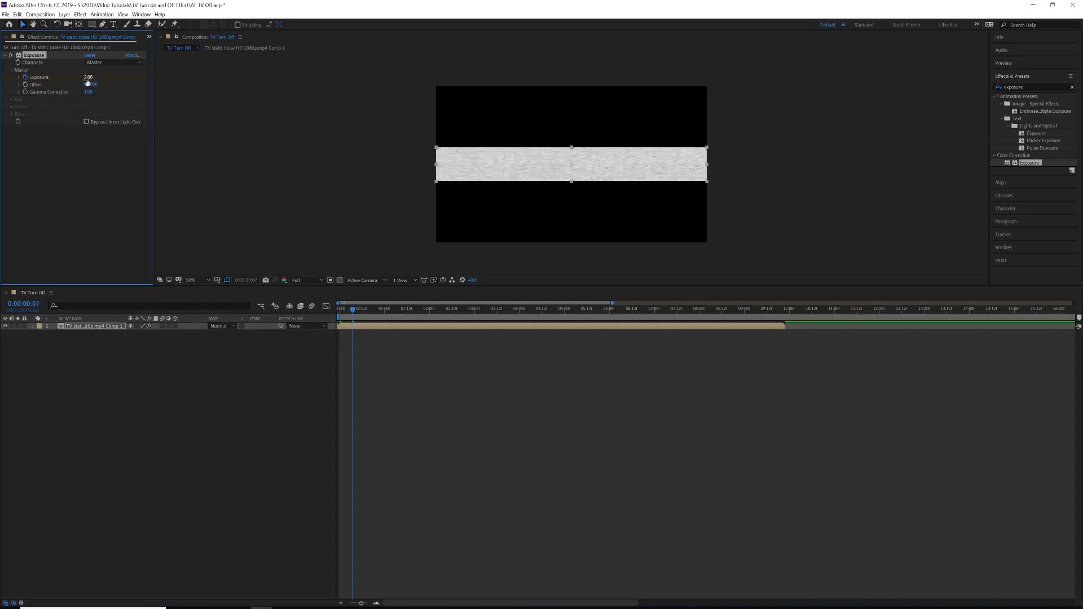
{"action": "left_click_drag", "start_coordinate": [354, 312], "coordinate": [365, 313]}
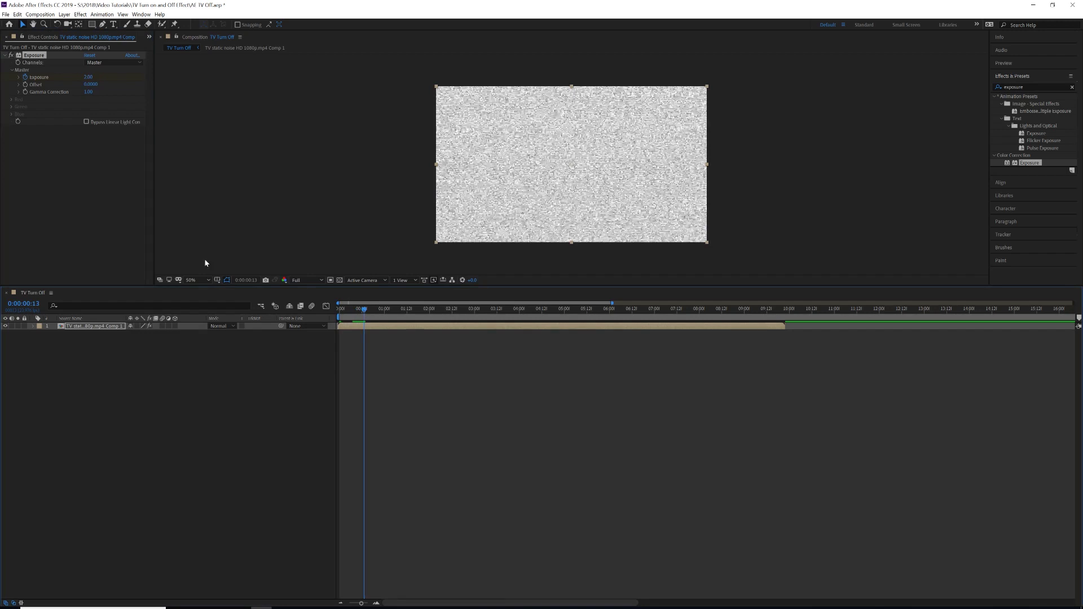
{"action": "left_click", "coordinate": [87, 76]}
{"action": "type", "text": "0"}
{"action": "key", "text": "Return"}
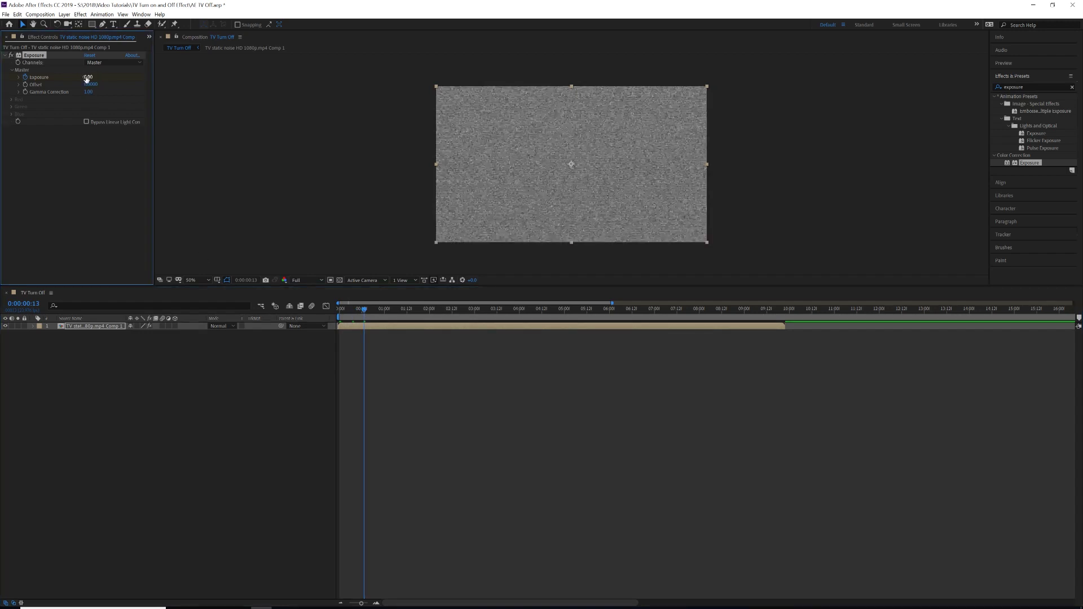
{"action": "left_click_drag", "start_coordinate": [346, 310], "coordinate": [340, 309]}
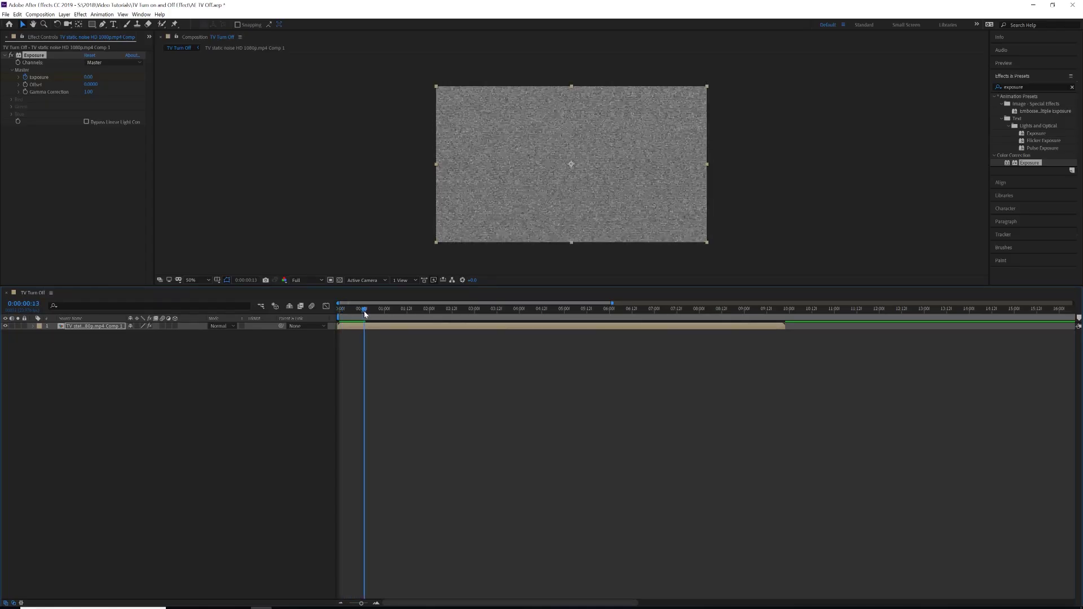
{"action": "key", "text": "Page_Up"}
Add switch-off Exposure keyframes: 0 at 0:00:03:00, 2 at the next Scale keyframe, then 0.
{"action": "left_click", "coordinate": [483, 308]}
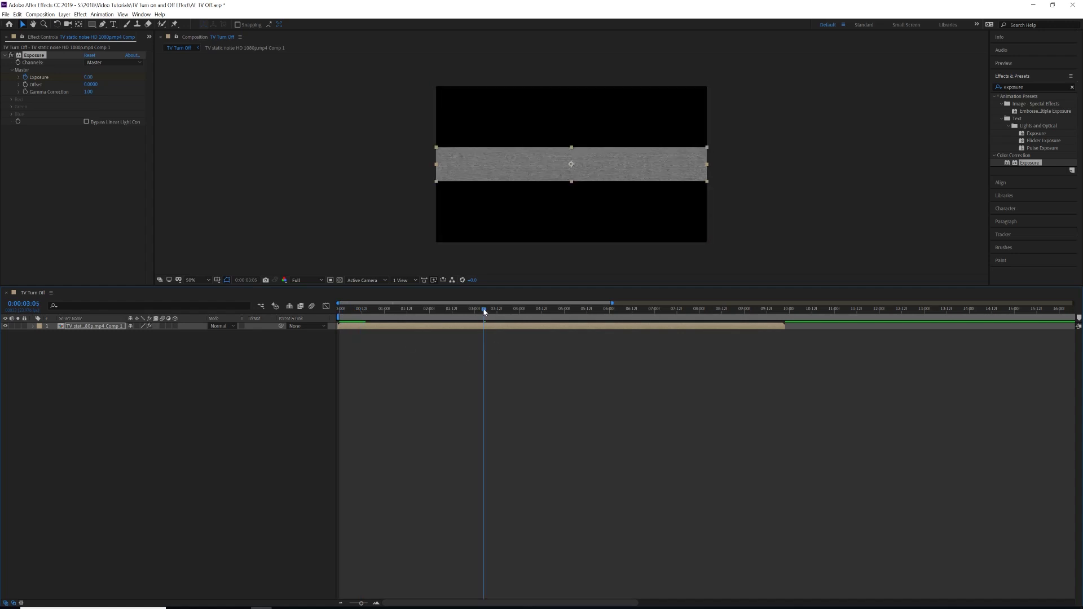
{"action": "left_click", "coordinate": [480, 310]}
{"action": "key", "text": "Page_Up"}
{"action": "key", "text": "Page_Up"}
{"action": "key", "text": "Page_Up"}
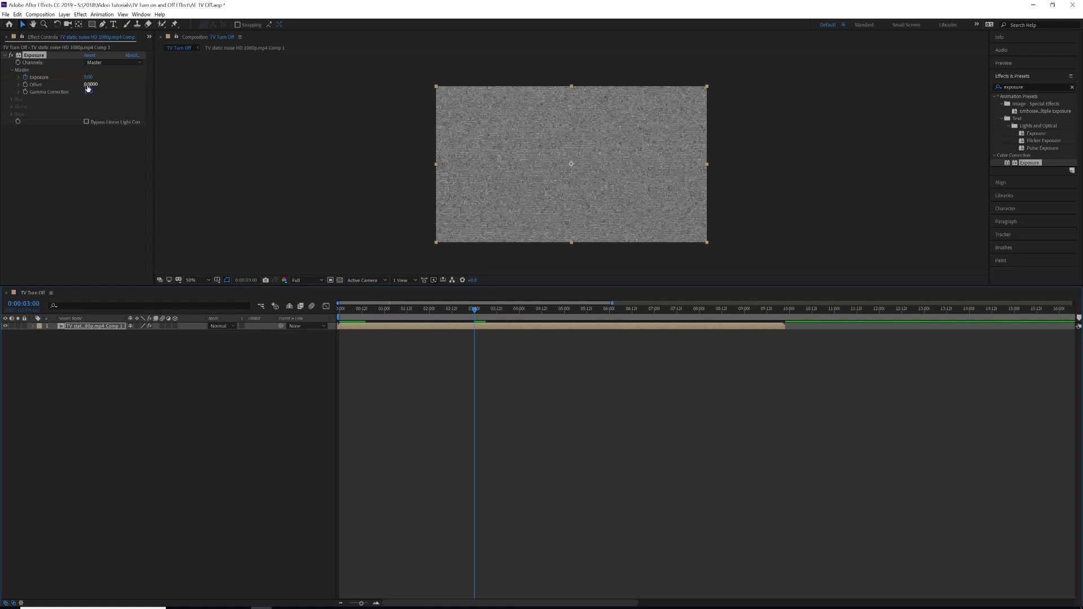
{"action": "left_click", "coordinate": [98, 328]}
{"action": "key", "text": "u"}
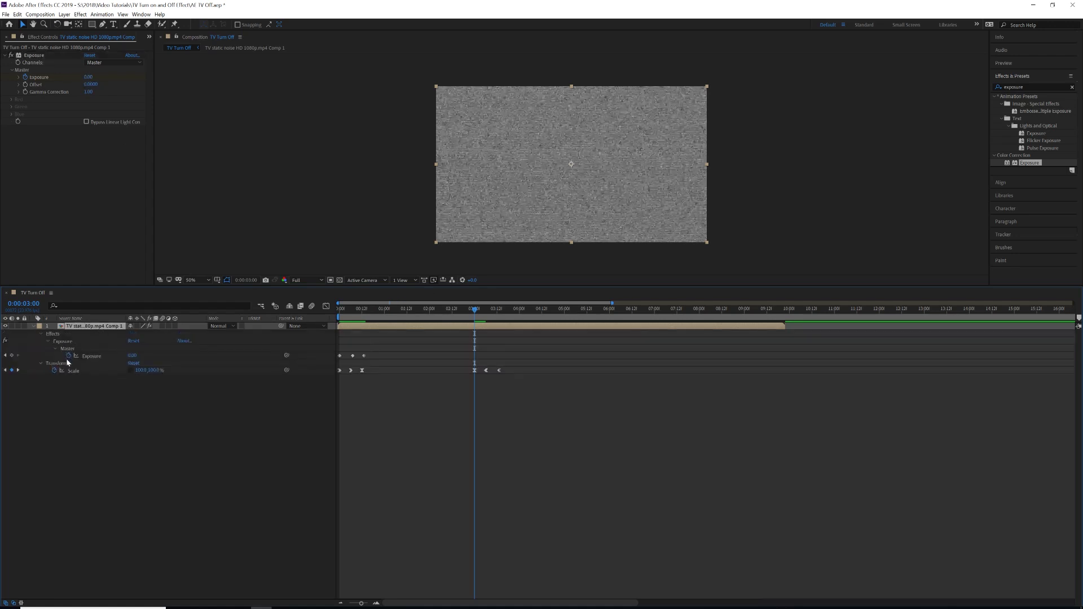
{"action": "left_click", "coordinate": [12, 355]}
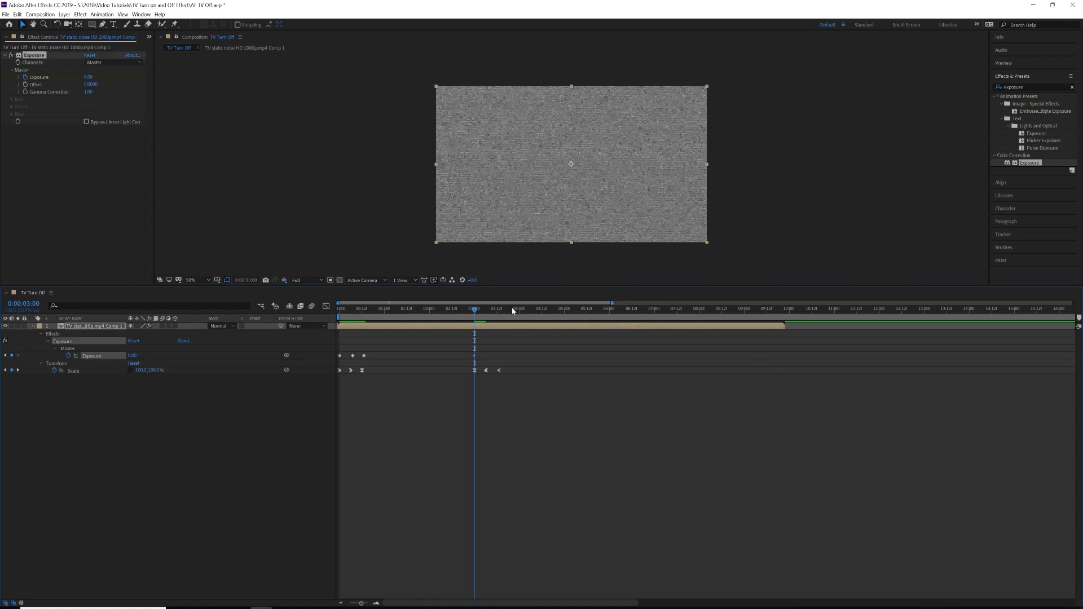
{"action": "key", "text": "k"}
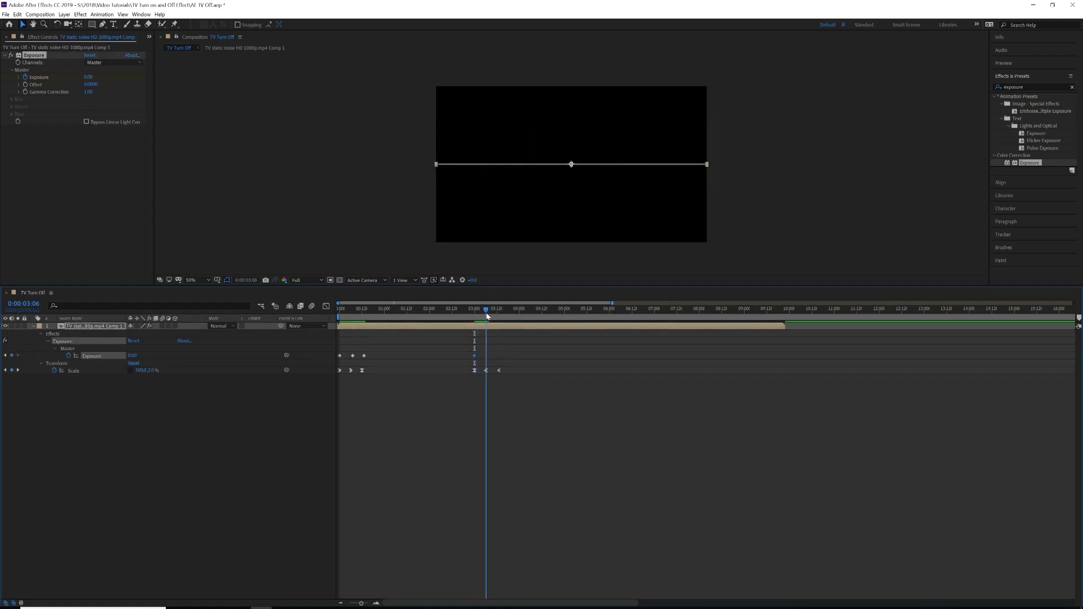
{"action": "left_click", "coordinate": [131, 356]}
{"action": "type", "text": "2"}
{"action": "key", "text": "Return"}
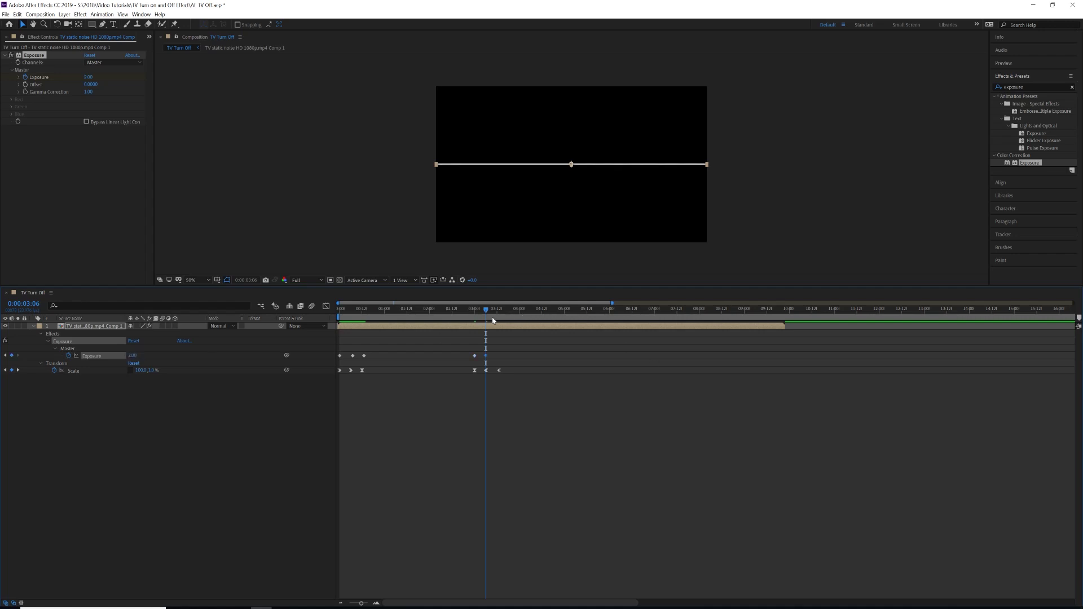
{"action": "left_click_drag", "start_coordinate": [486, 310], "coordinate": [501, 311]}
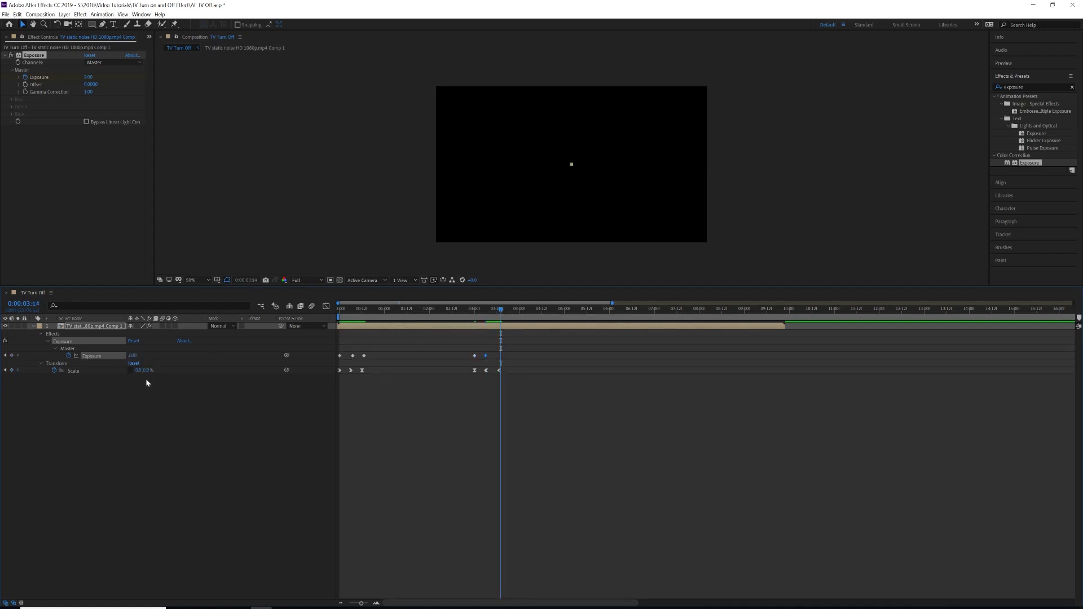
{"action": "left_click", "coordinate": [132, 355]}
{"action": "type", "text": "0"}
{"action": "key", "text": "Return"}
Select the switch-on and switch-off Exposure keyframes and apply easing to them.
{"action": "left_click", "coordinate": [266, 496]}
{"action": "left_click", "coordinate": [352, 356]}
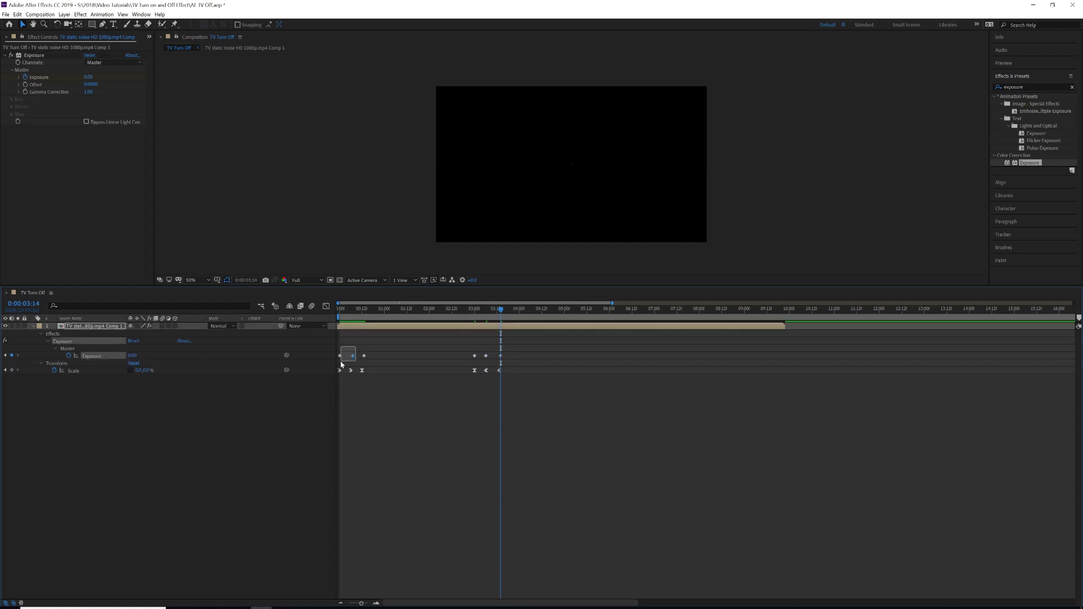
{"action": "left_click_drag", "start_coordinate": [340, 361], "coordinate": [337, 360]}
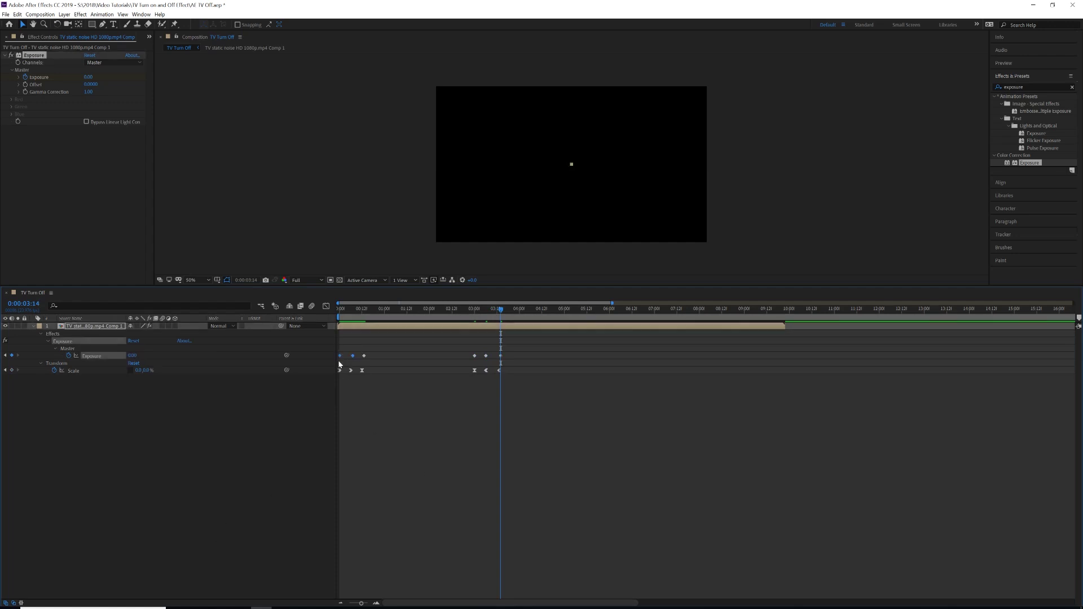
{"action": "key", "text": "shift+F9"}
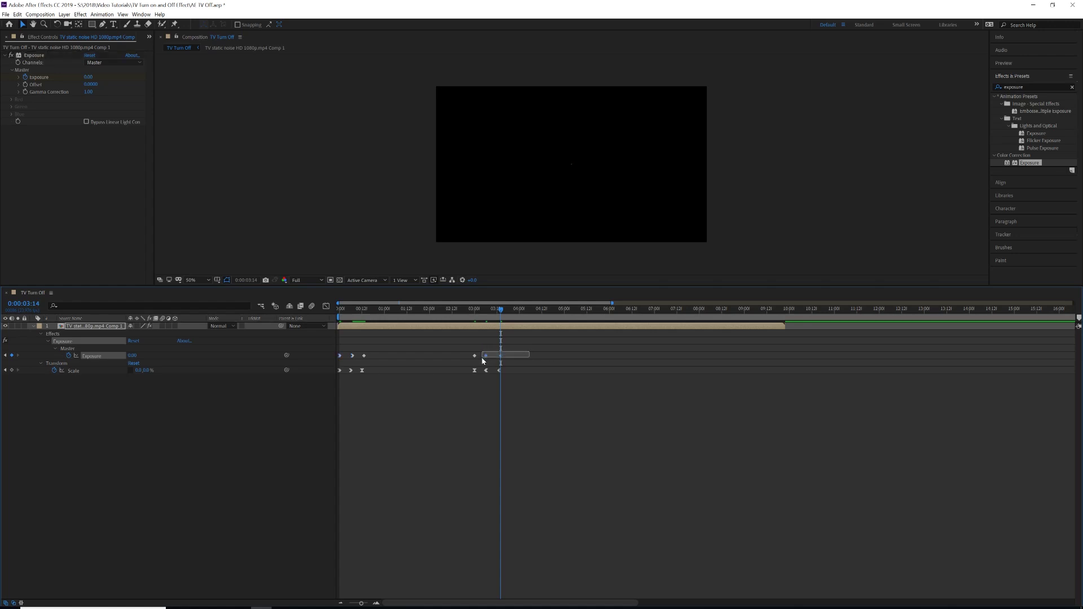
{"action": "left_click", "coordinate": [485, 356]}
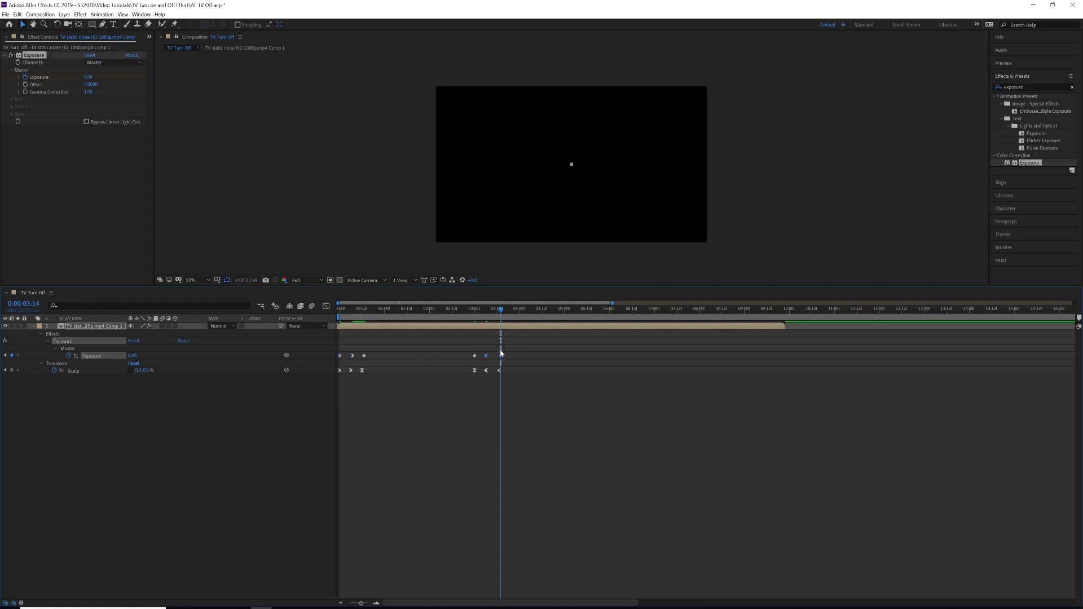
{"action": "left_click_drag", "start_coordinate": [479, 349], "coordinate": [463, 364]}
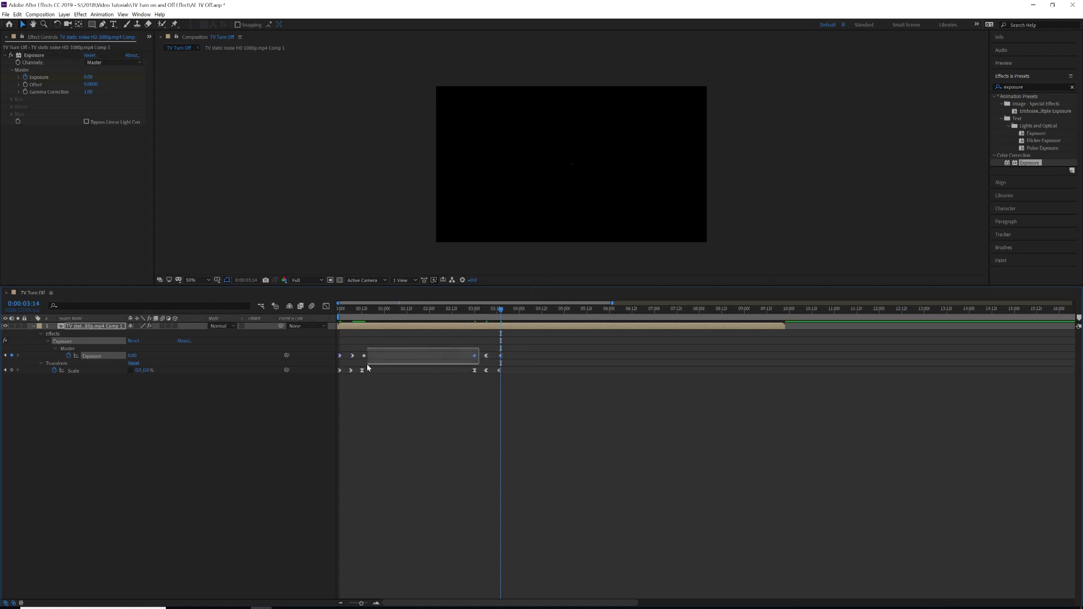
{"action": "left_click_drag", "start_coordinate": [367, 367], "coordinate": [361, 367]}
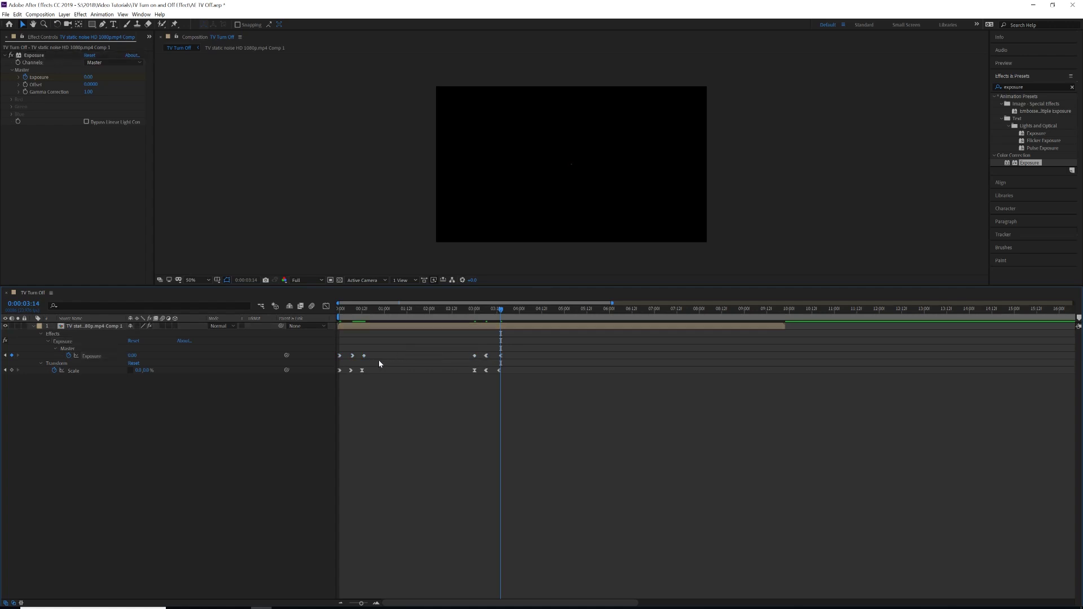
{"action": "left_click", "coordinate": [372, 312]}
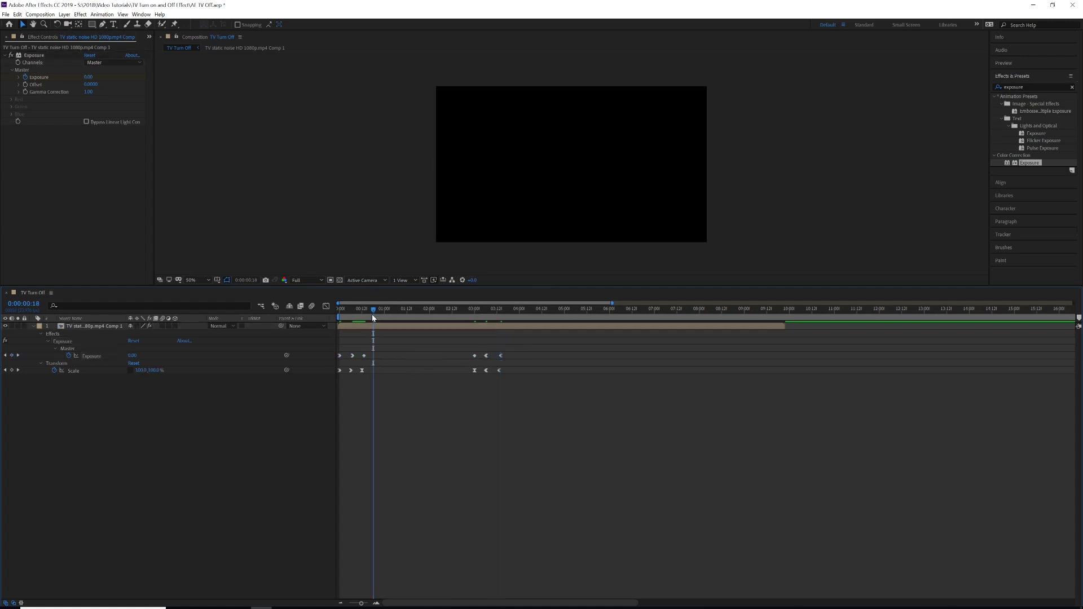
{"action": "left_click", "coordinate": [340, 310]}
{"action": "left_click_drag", "start_coordinate": [340, 310], "coordinate": [504, 316]}
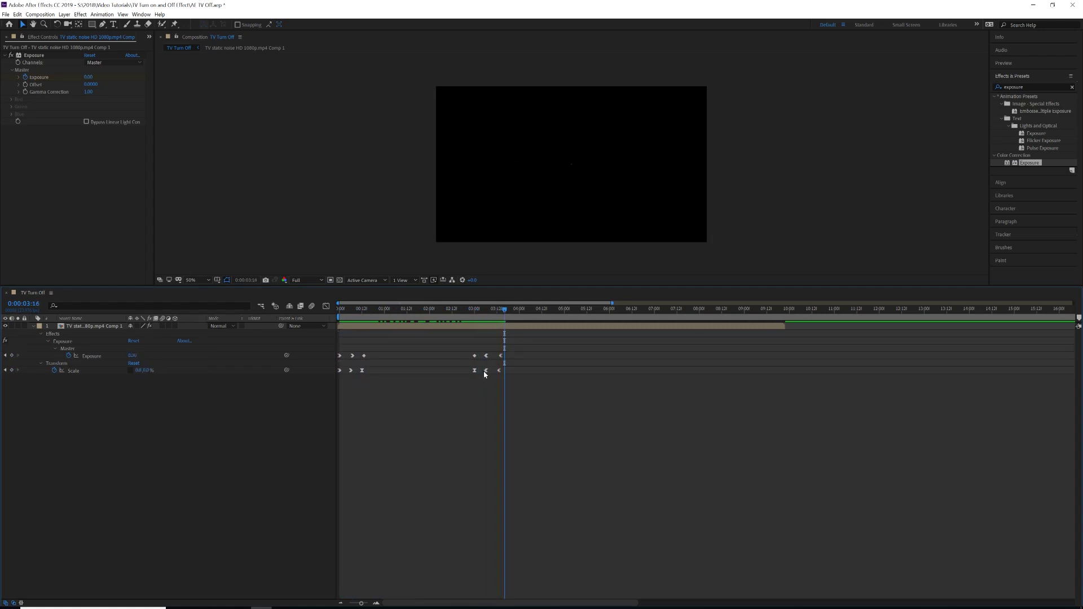
{"action": "left_click", "coordinate": [33, 326]}
Duplicate the static layer at frame 5 and select the copy.
{"action": "left_click", "coordinate": [350, 309]}
{"action": "left_click", "coordinate": [368, 327]}
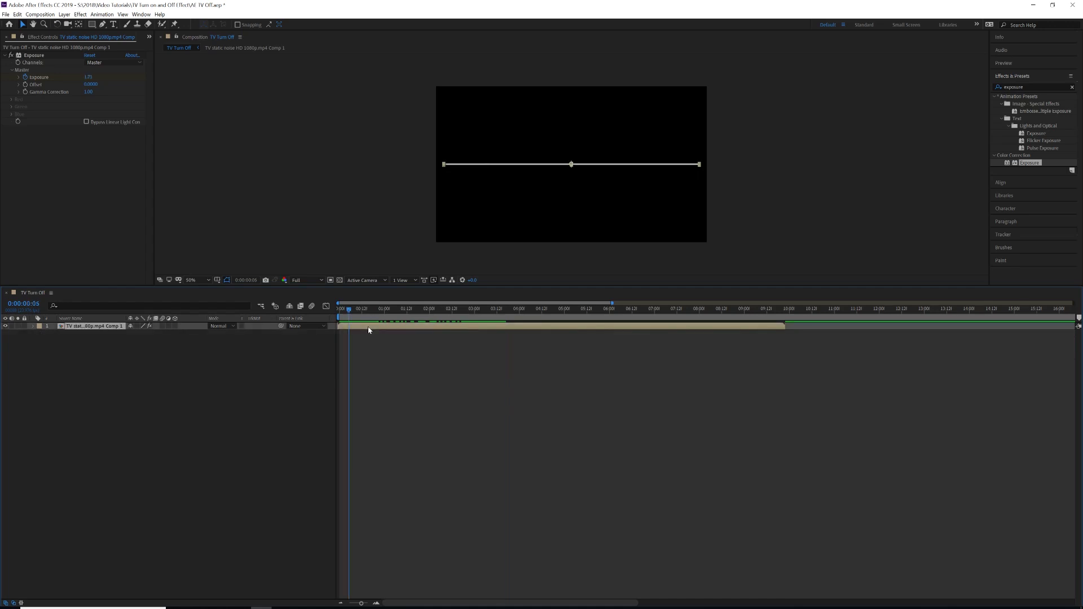
{"action": "key", "text": "ctrl+d"}
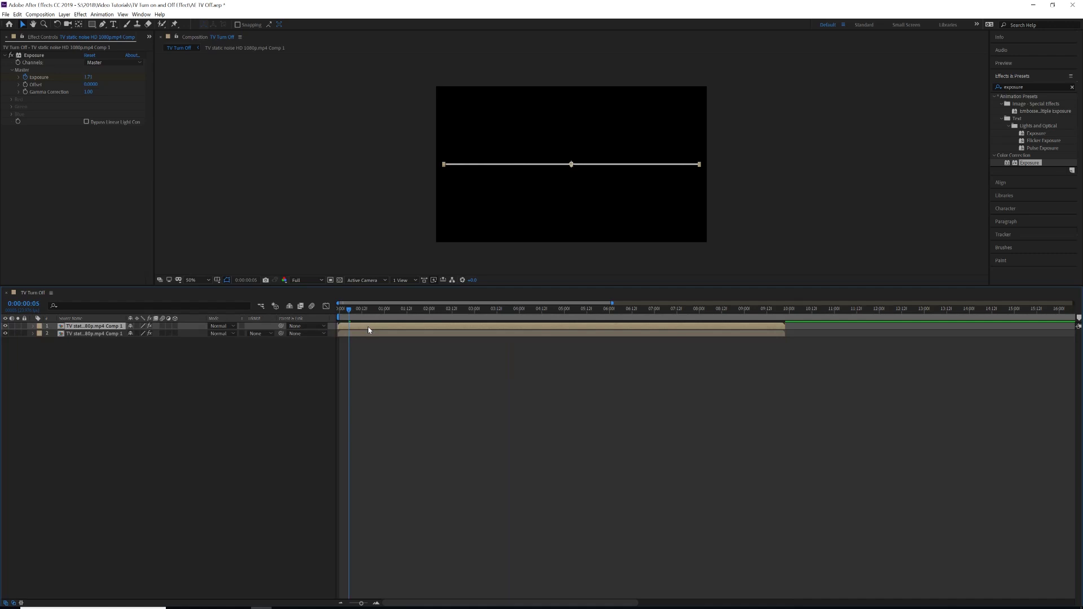
{"action": "left_click", "coordinate": [366, 332]}
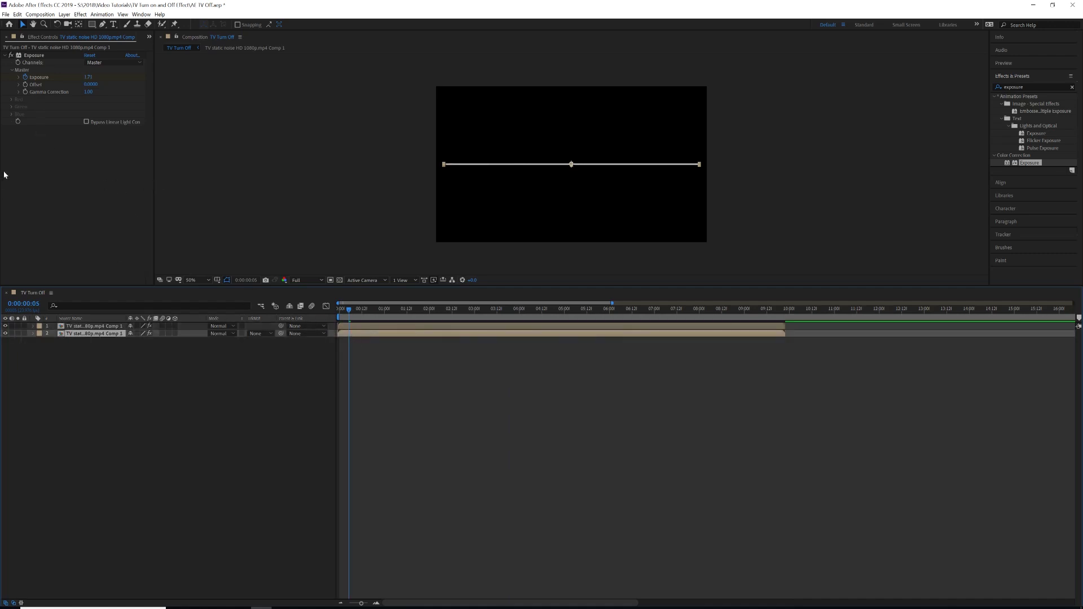
Set the duplicate's Exposure to 2.00 and clear the effects search.
{"action": "left_click", "coordinate": [31, 119]}
{"action": "key", "text": "ctrl+a"}
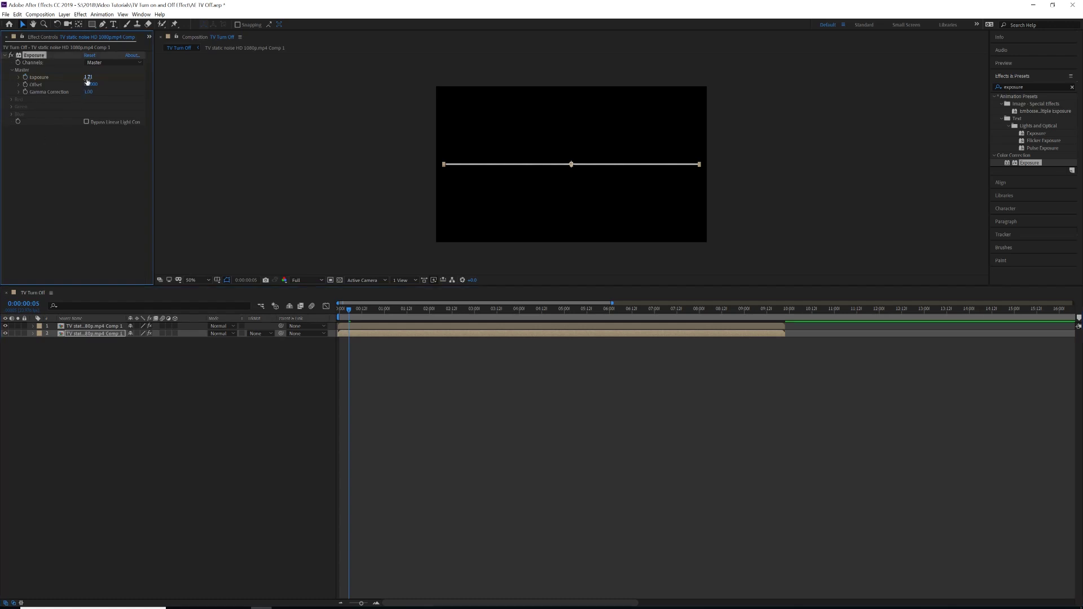
{"action": "left_click", "coordinate": [87, 78]}
{"action": "type", "text": "2"}
{"action": "key", "text": "Return"}
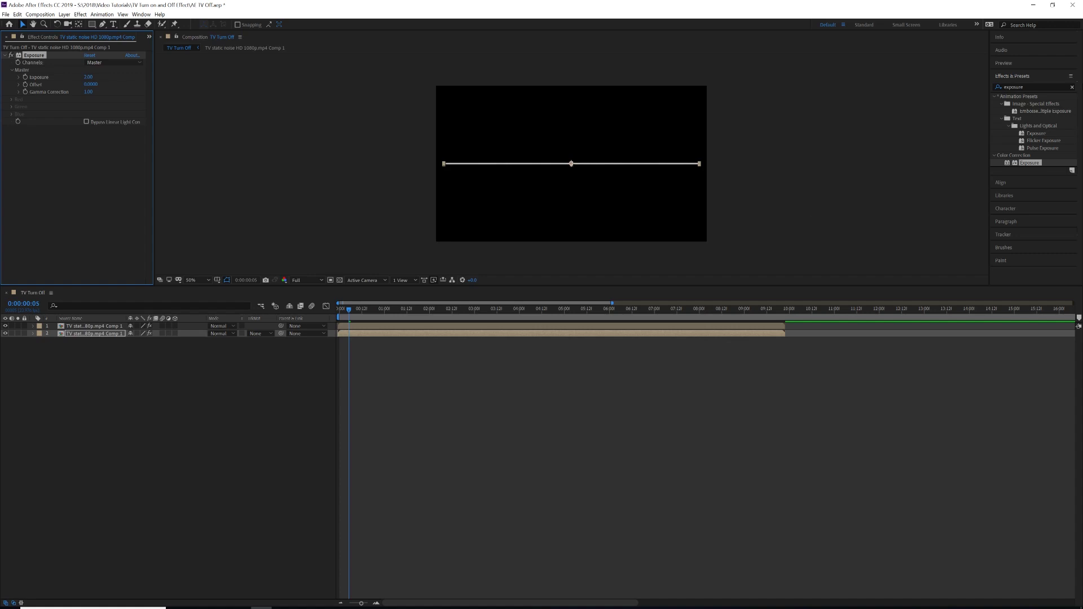
{"action": "left_click", "coordinate": [1071, 87]}
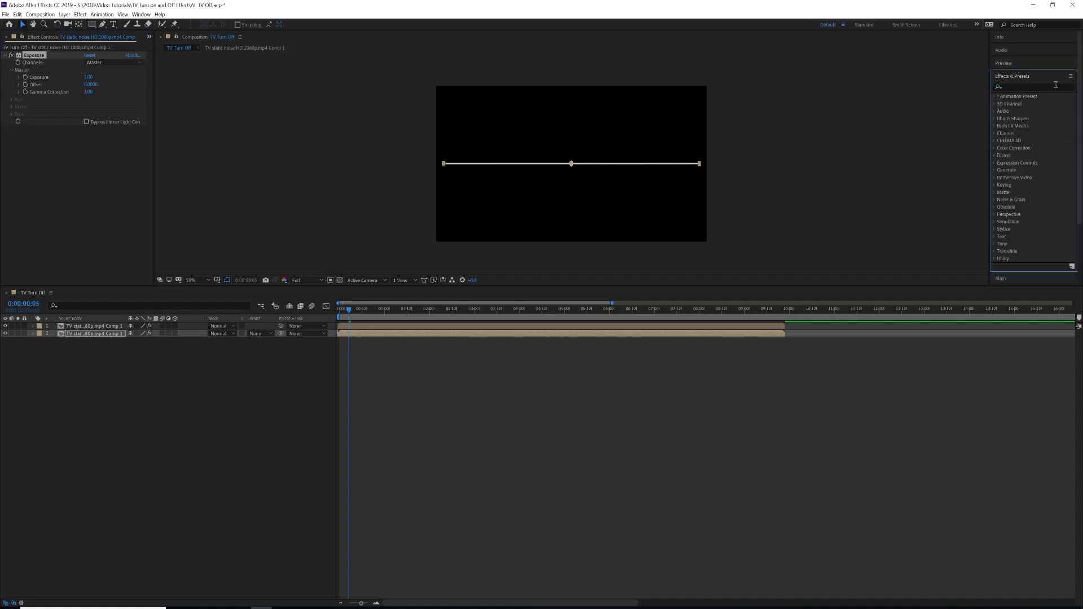
Apply CC Vector Blur to layer 2, scrubbing Amount to about 208 and raising Ridge Smoothness.
{"action": "type", "text": "blur"}
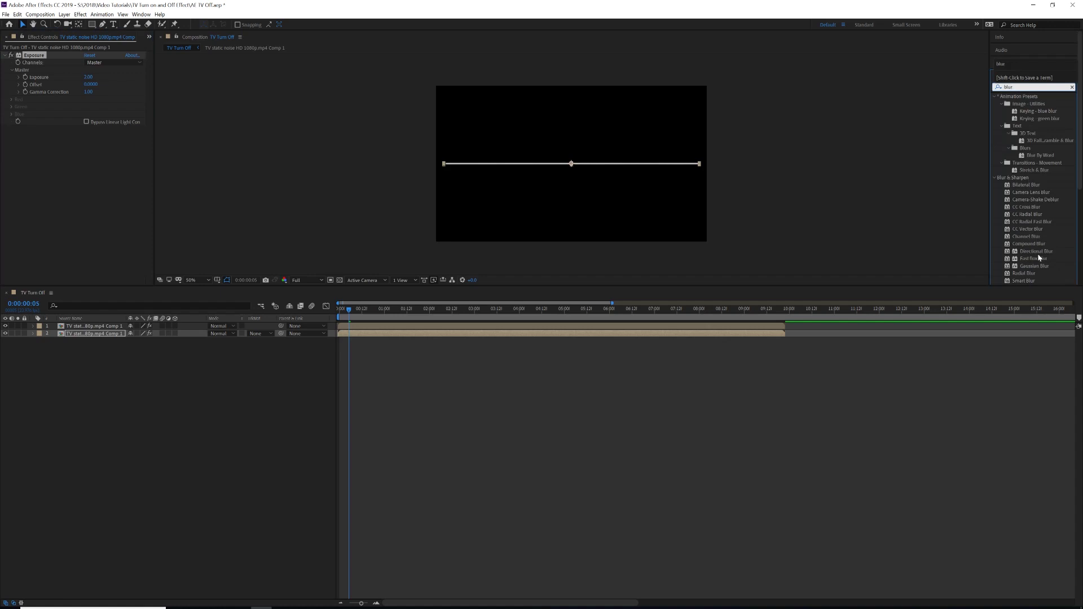
{"action": "left_click_drag", "start_coordinate": [1027, 229], "coordinate": [368, 336]}
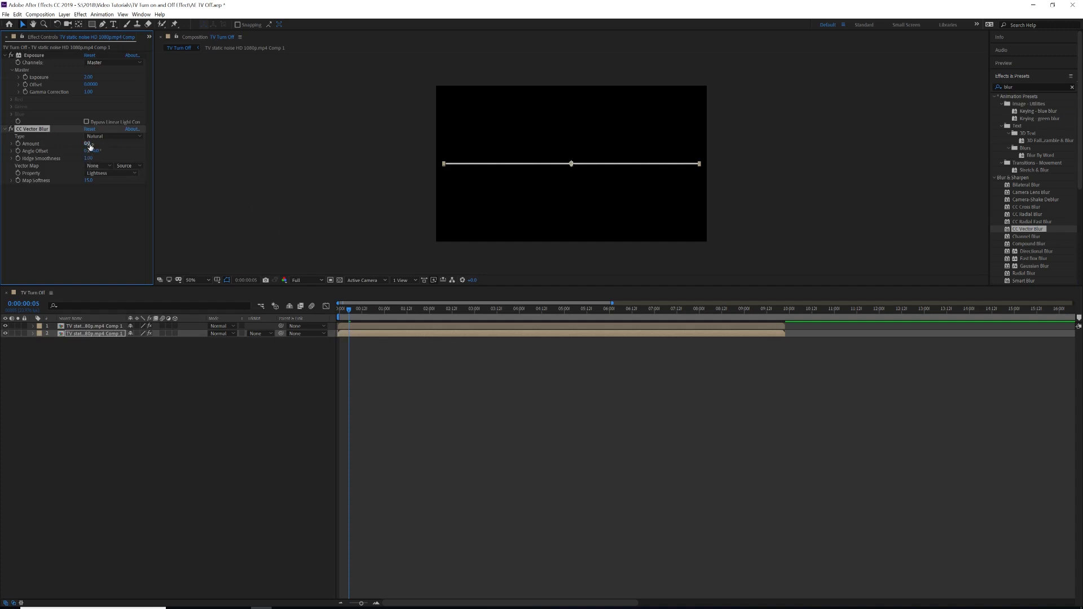
{"action": "left_click_drag", "start_coordinate": [87, 143], "coordinate": [176, 142]}
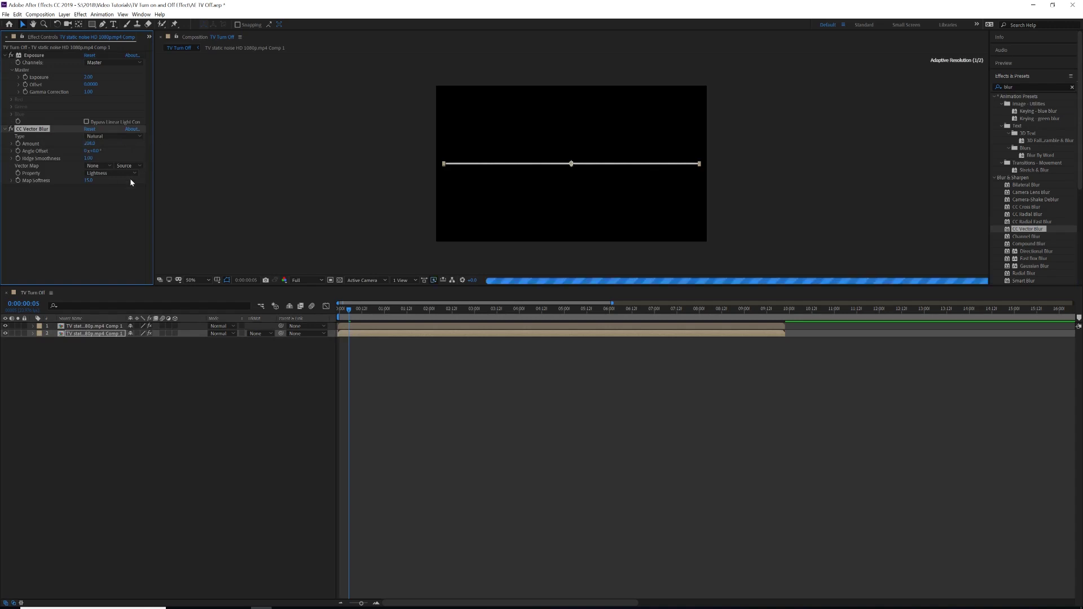
{"action": "left_click_drag", "start_coordinate": [88, 158], "coordinate": [108, 155]}
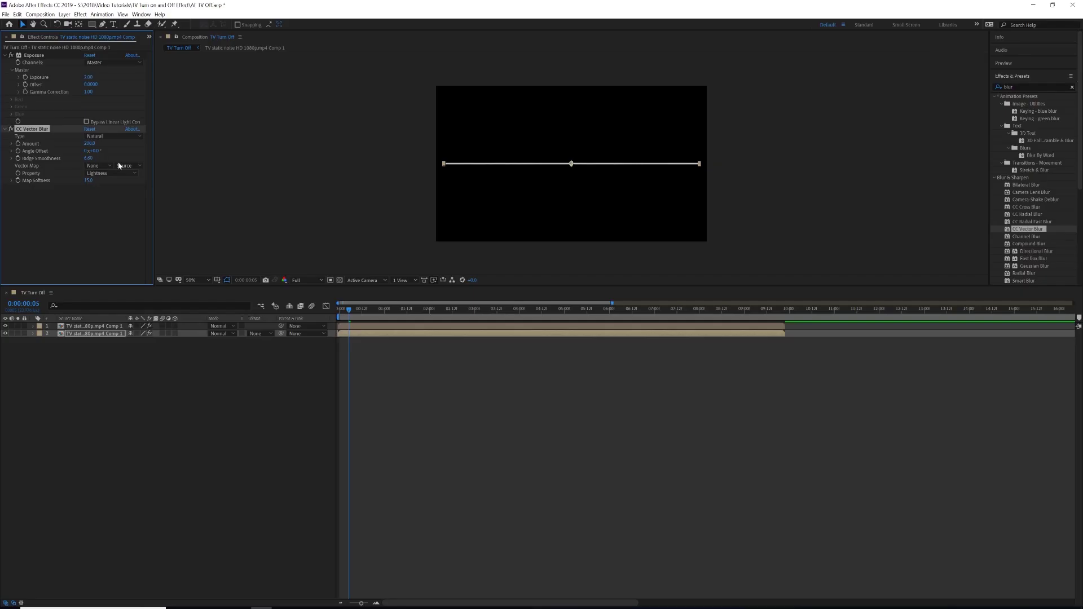
Raise the vector blur's Map Softness and add Fast Box Blur with a Blur Radius of 93.
{"action": "left_click_drag", "start_coordinate": [88, 180], "coordinate": [125, 179]}
{"action": "left_click_drag", "start_coordinate": [1033, 259], "coordinate": [392, 336]}
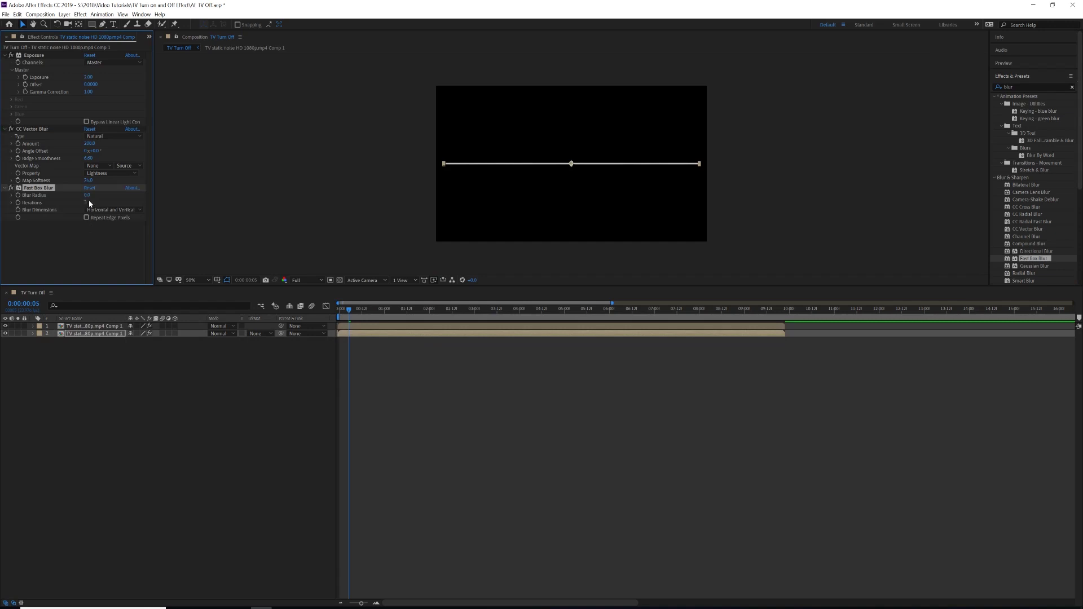
{"action": "left_click_drag", "start_coordinate": [88, 195], "coordinate": [126, 194]}
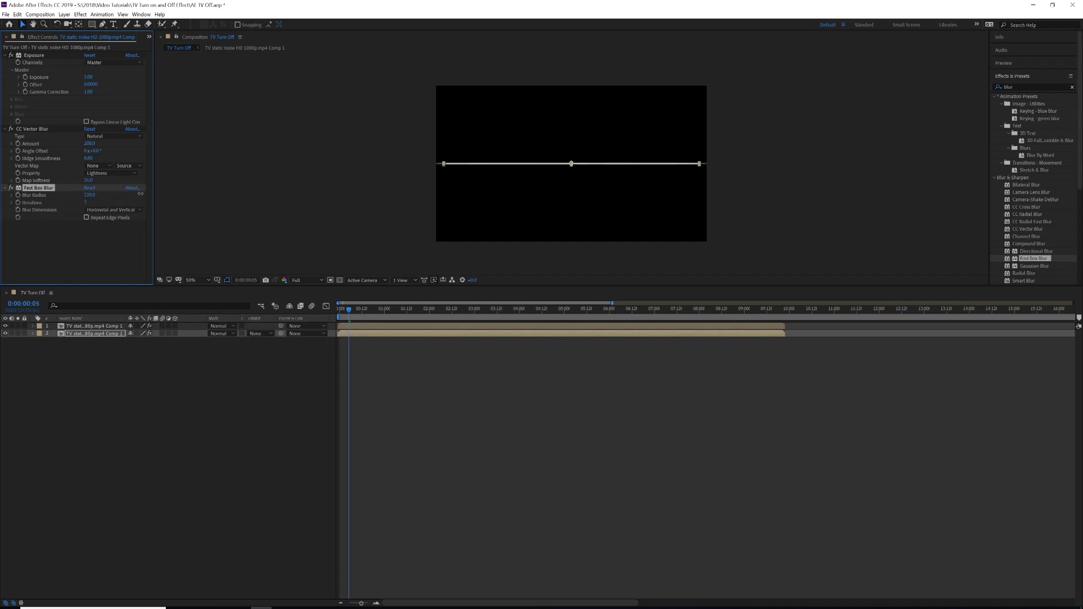
{"action": "left_click", "coordinate": [351, 310]}
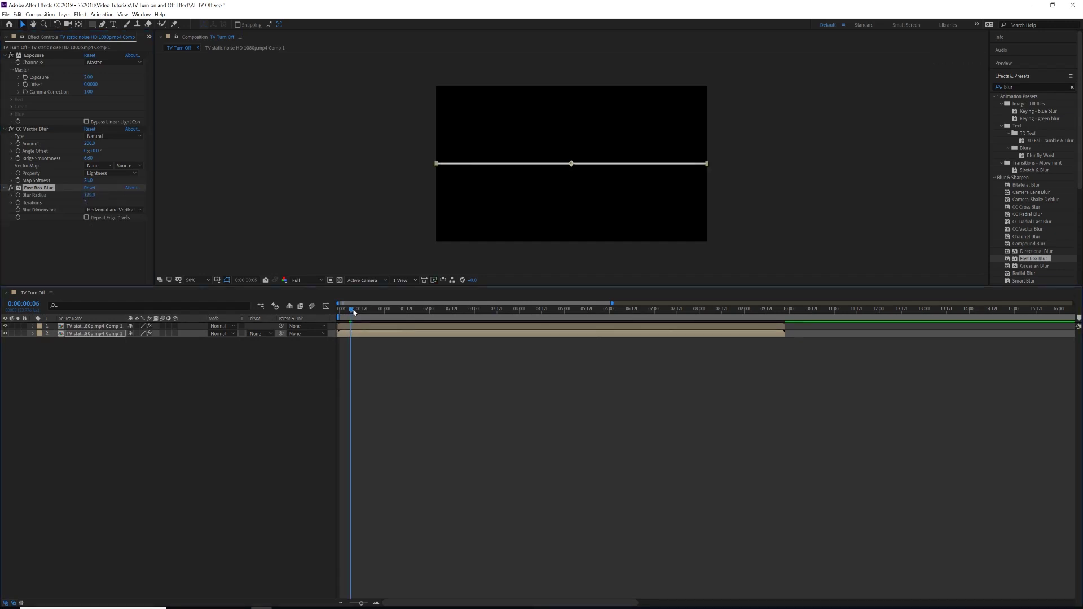
{"action": "left_click_drag", "start_coordinate": [354, 312], "coordinate": [356, 310]}
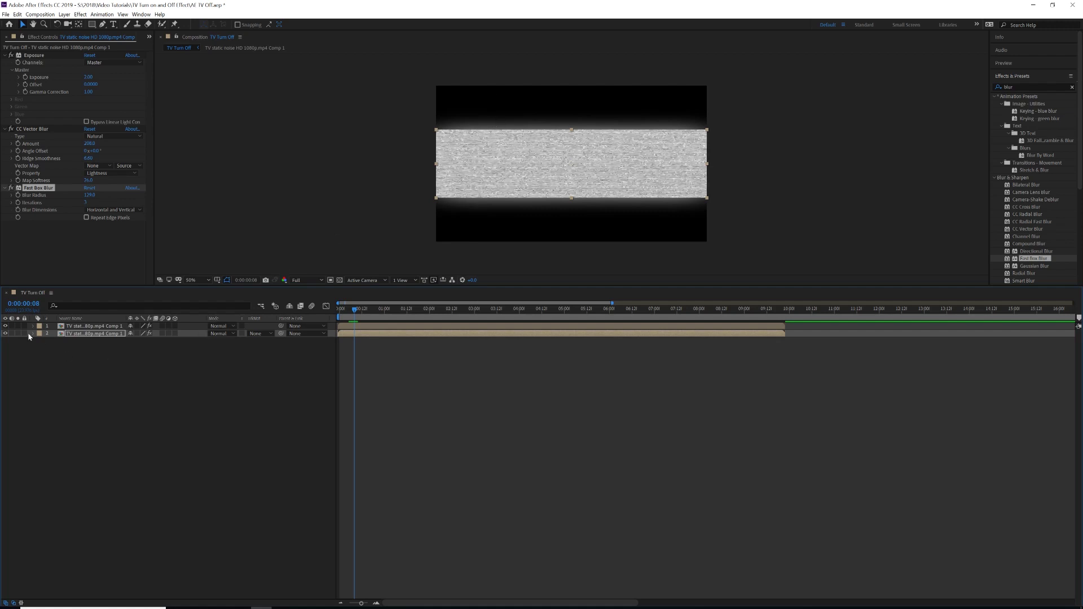
Compare against layer 1 hidden, raise Blur Radius to 236, and scrub to check the blur.
{"action": "left_click", "coordinate": [5, 326]}
{"action": "left_click", "coordinate": [5, 326]}
{"action": "left_click", "coordinate": [5, 326]}
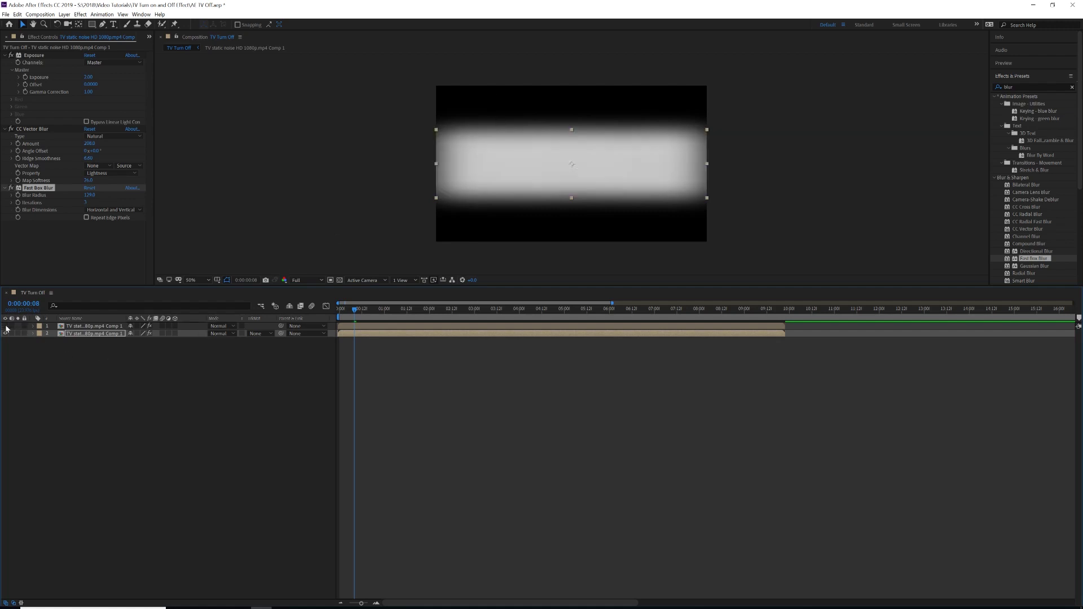
{"action": "left_click", "coordinate": [5, 326]}
{"action": "left_click", "coordinate": [5, 326]}
{"action": "left_click", "coordinate": [5, 326]}
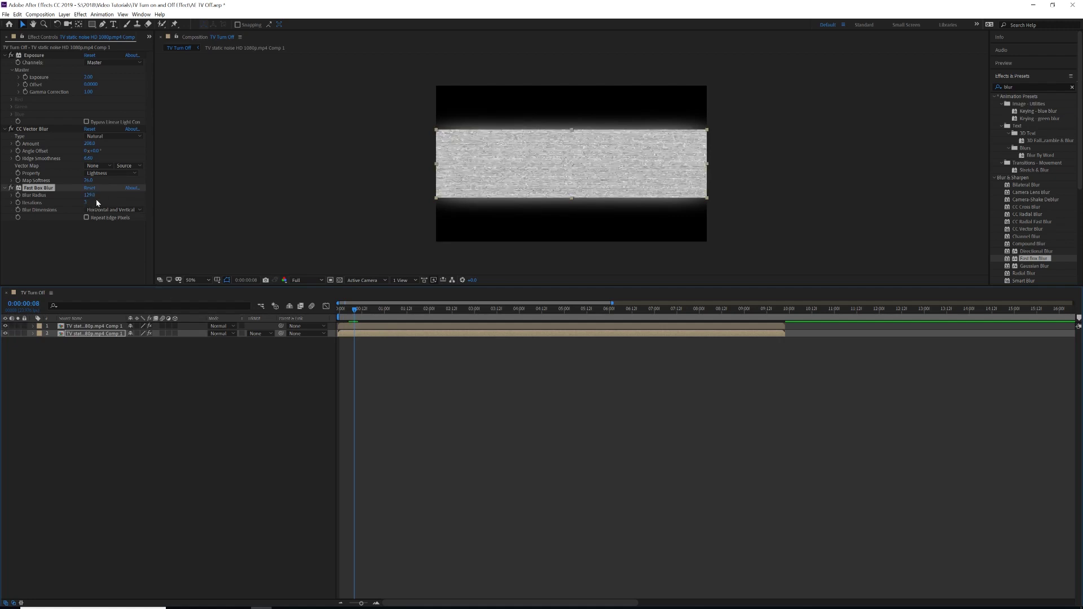
{"action": "left_click_drag", "start_coordinate": [90, 195], "coordinate": [133, 196]}
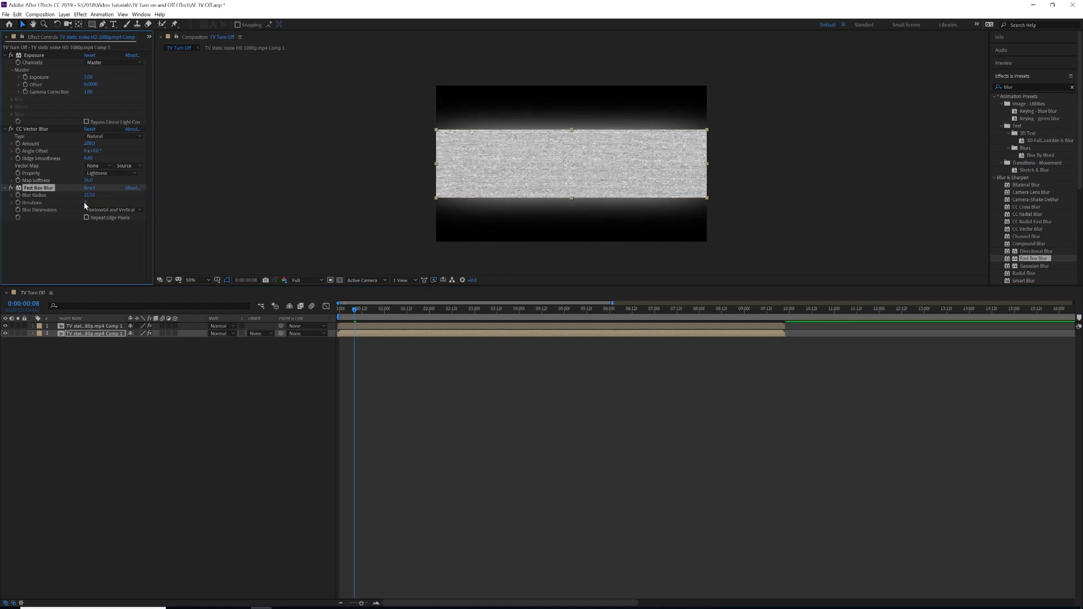
{"action": "left_click", "coordinate": [95, 249]}
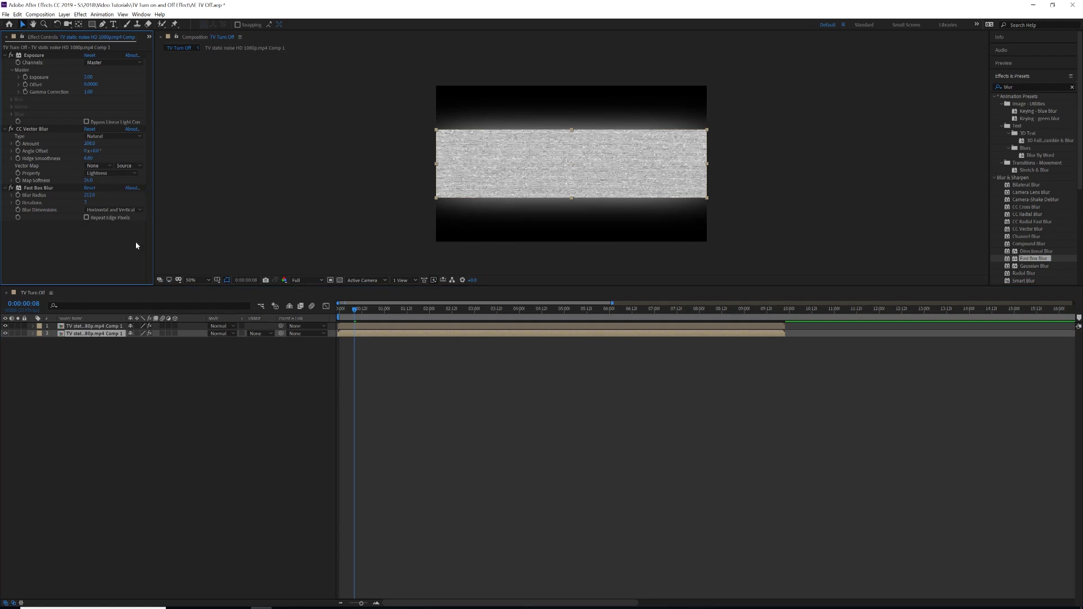
{"action": "mouse_move", "coordinate": [352, 312]}
{"action": "left_mouse_down"}
{"action": "mouse_move", "coordinate": [340, 310]}
{"action": "mouse_move", "coordinate": [361, 309]}
{"action": "mouse_move", "coordinate": [347, 310]}
{"action": "left_mouse_up"}
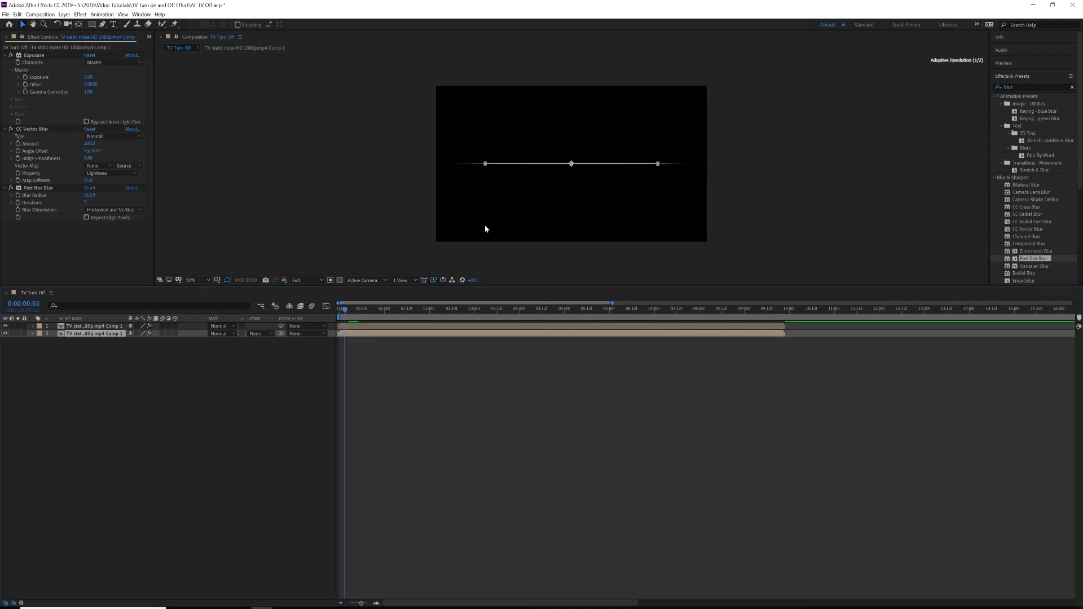
{"action": "mouse_move", "coordinate": [345, 314]}
{"action": "left_mouse_down"}
{"action": "mouse_move", "coordinate": [361, 312]}
{"action": "mouse_move", "coordinate": [339, 311]}
{"action": "left_mouse_up"}
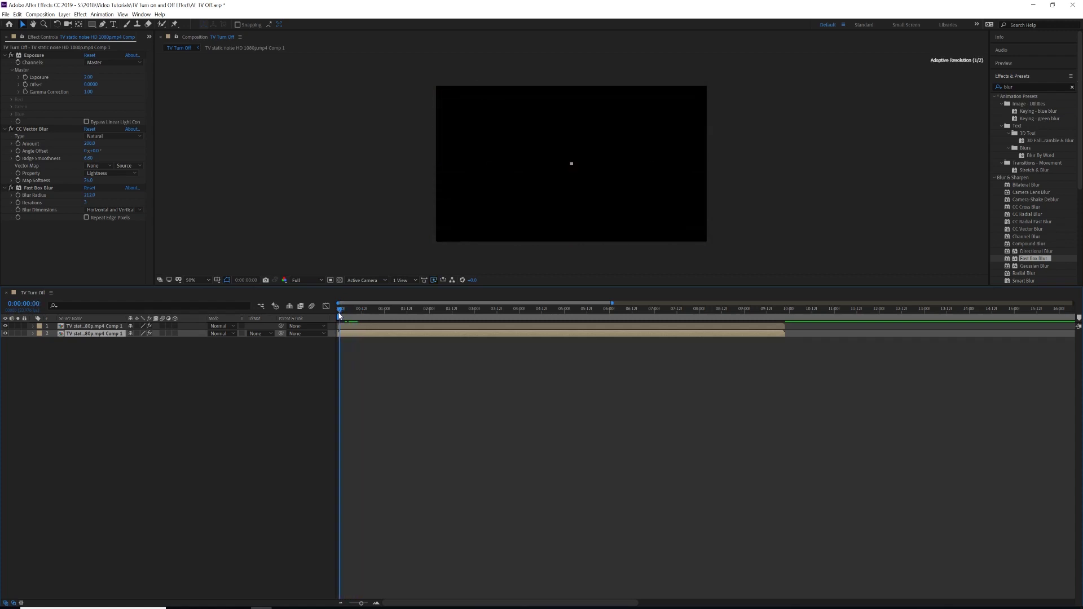
{"action": "left_click", "coordinate": [1071, 88]}
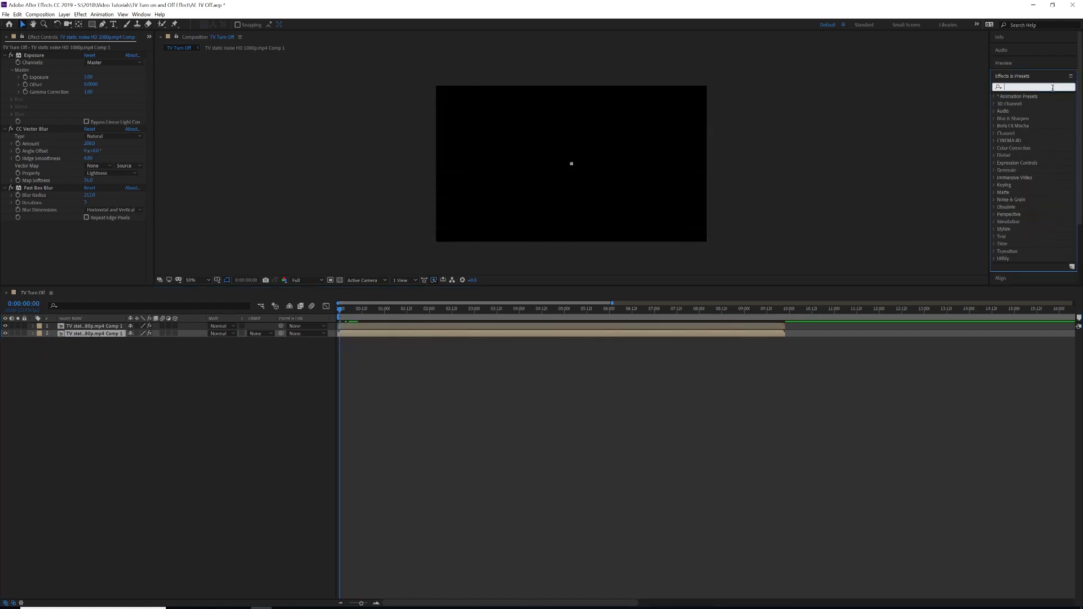
Search 'glow' for layer 2's Glow and set its A & B Midpoint to 20%.
{"action": "type", "text": "glow"}
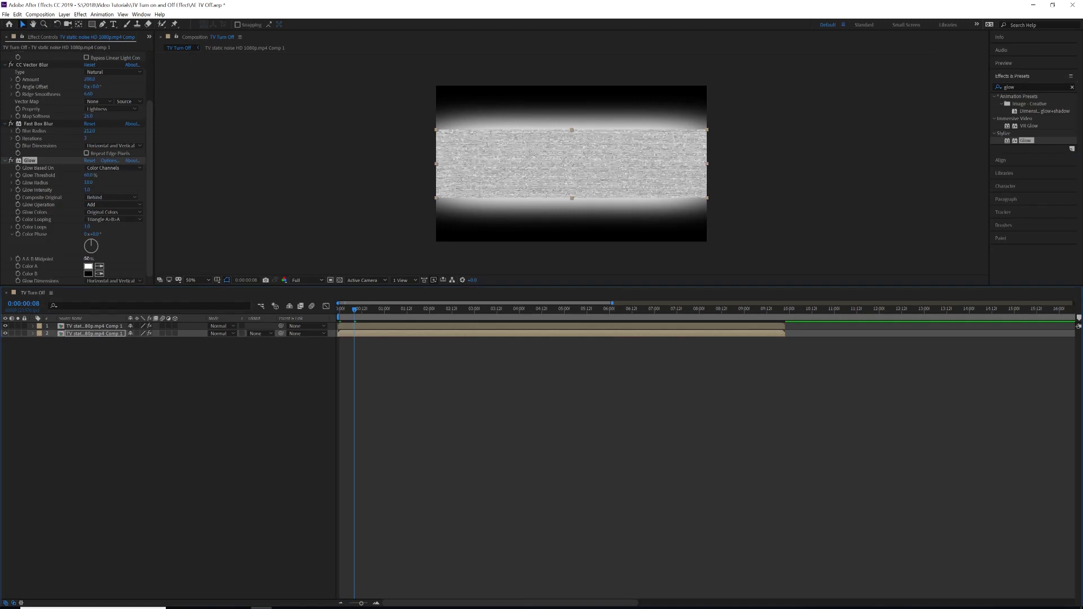
{"action": "left_click_drag", "start_coordinate": [84, 259], "coordinate": [59, 260]}
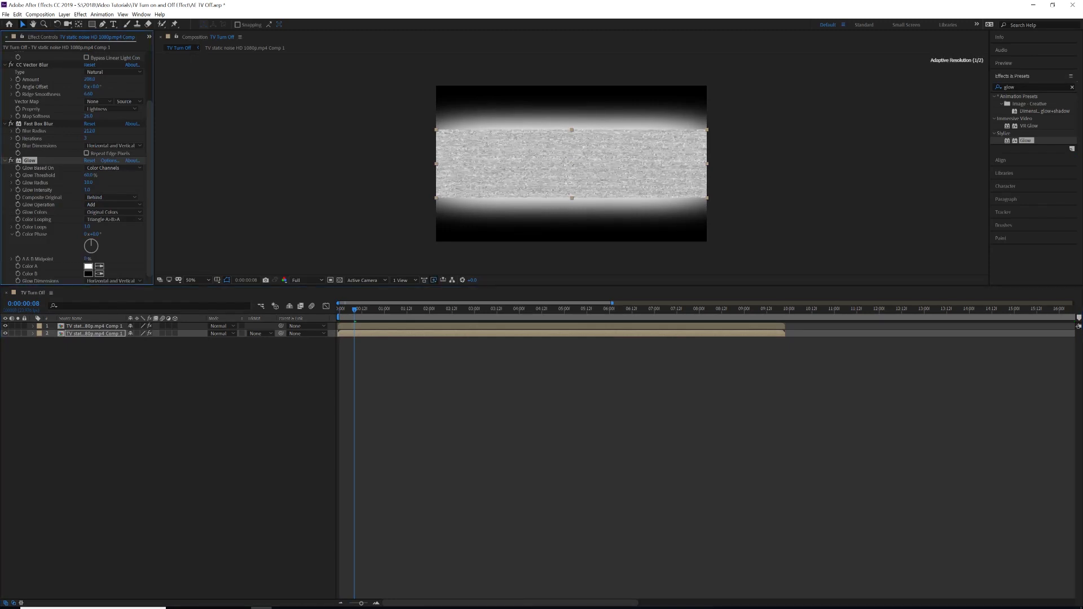
{"action": "left_click", "coordinate": [87, 262]}
{"action": "left_click", "coordinate": [87, 260]}
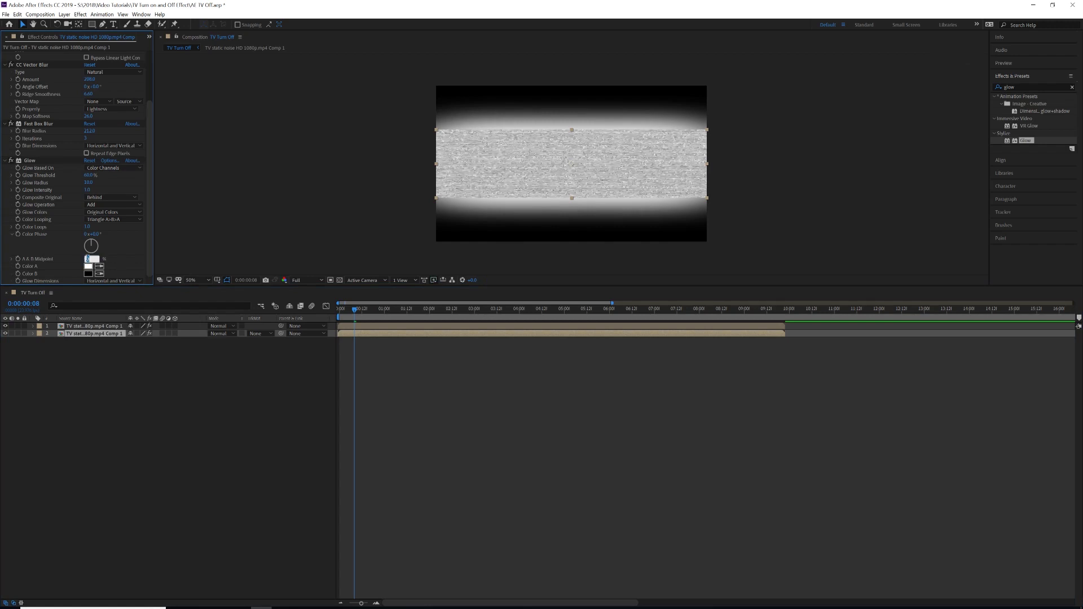
{"action": "type", "text": "20"}
{"action": "key", "text": "Return"}
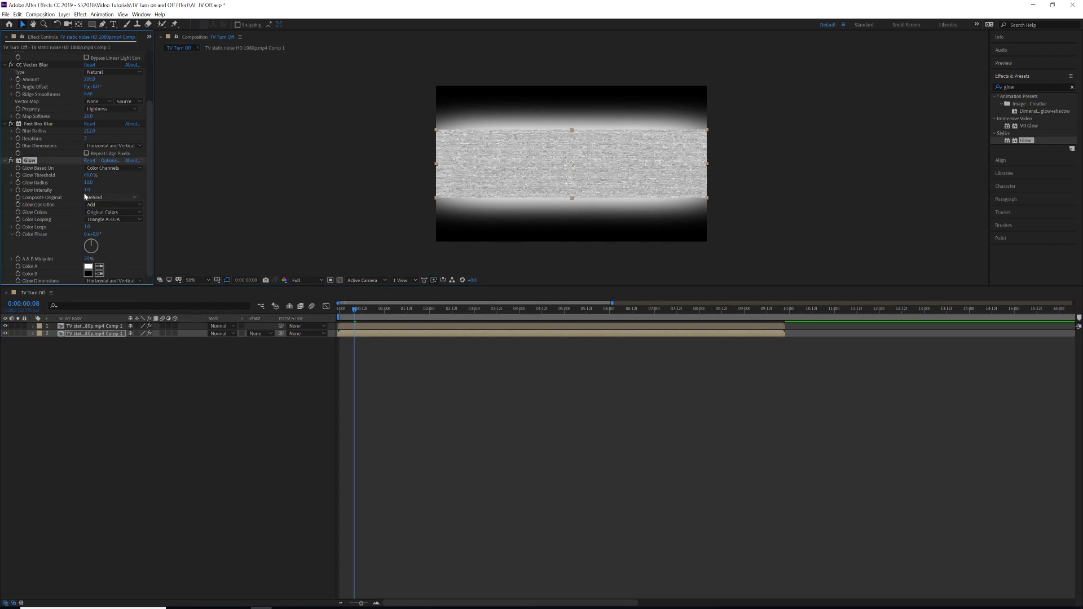
Widen Glow Radius to 47, set A & B Midpoint to 50%, and play from the start.
{"action": "left_click_drag", "start_coordinate": [87, 182], "coordinate": [111, 190]}
{"action": "left_click", "coordinate": [89, 258]}
{"action": "type", "text": "50"}
{"action": "key", "text": "Return"}
{"action": "left_click_drag", "start_coordinate": [359, 311], "coordinate": [339, 311]}
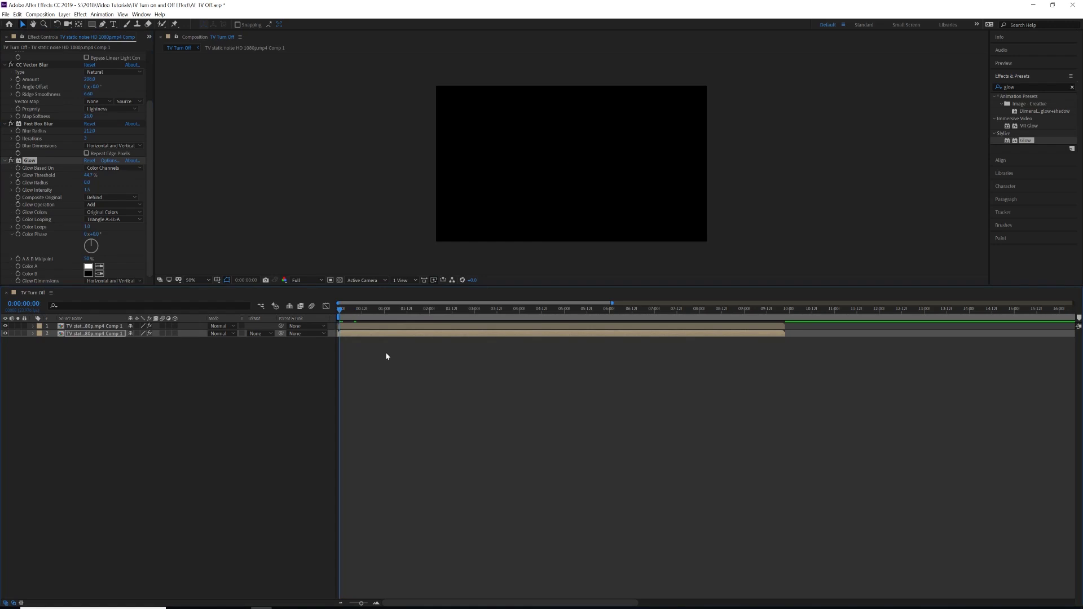
{"action": "key", "text": "space"}
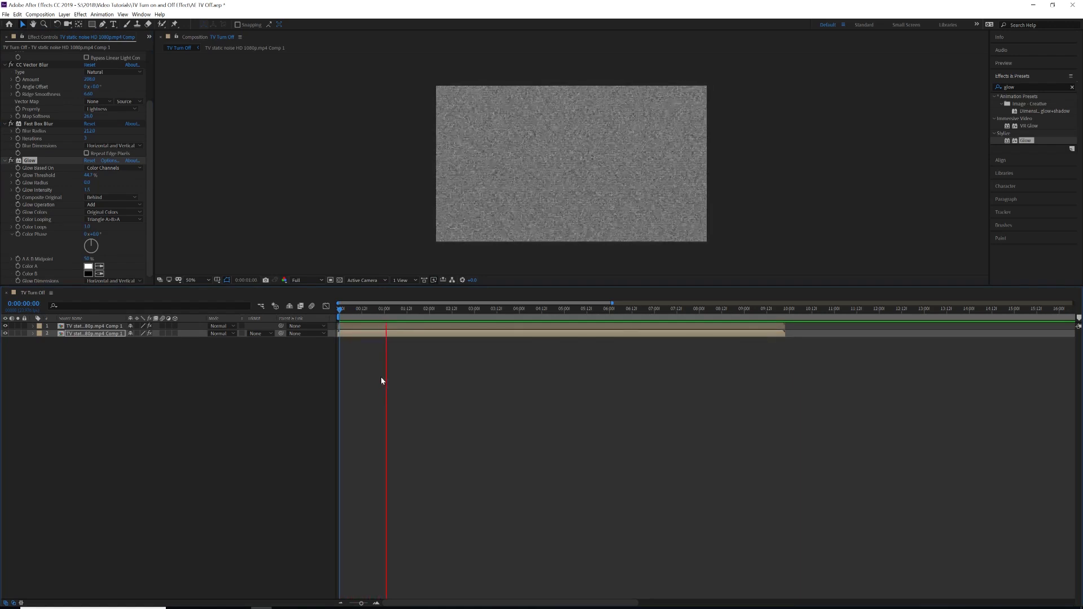